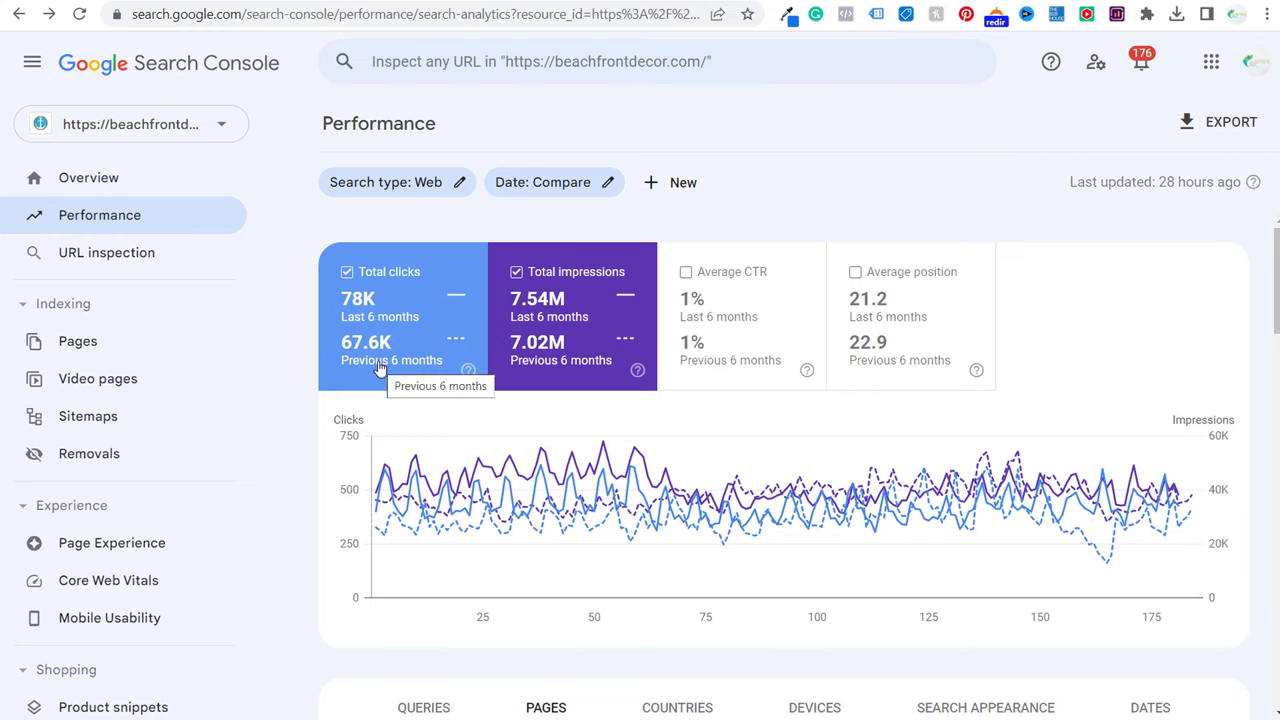
# - Replace the date comparison with a plain date filter covering the last 3 months
pyautogui.moveTo(368, 294)
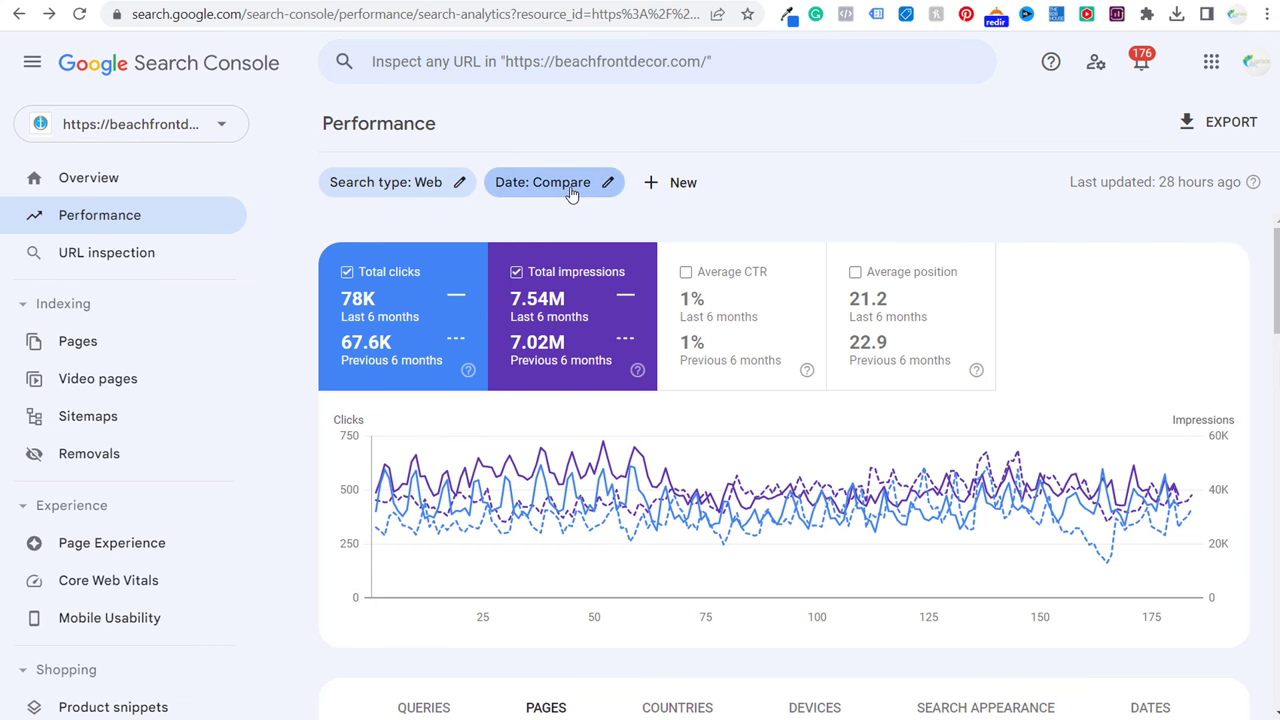
pyautogui.click(571, 188)
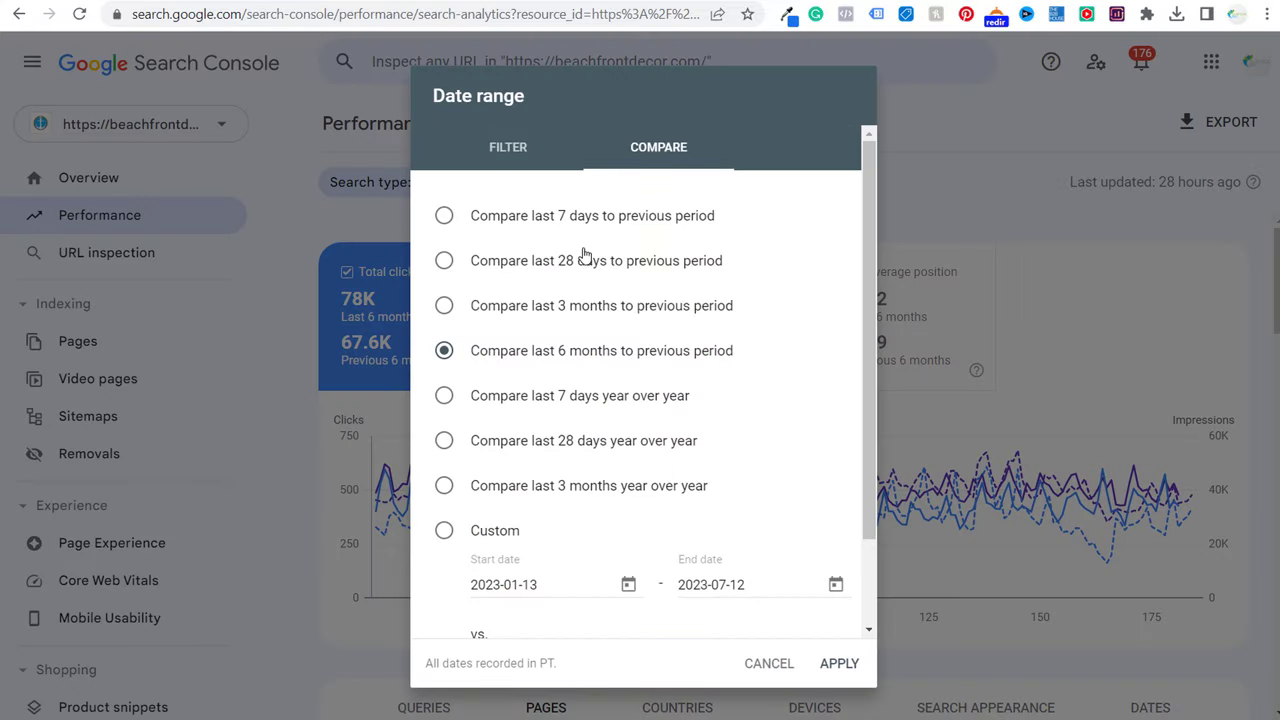
pyautogui.click(508, 150)
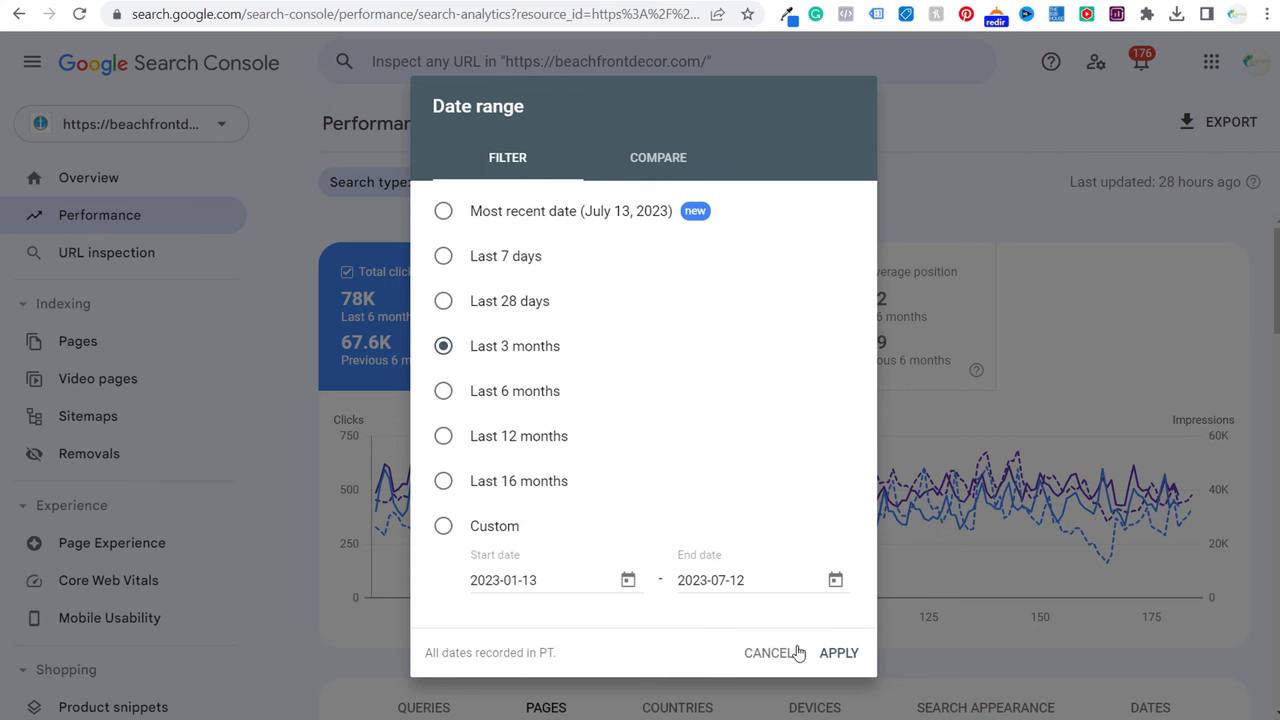
pyautogui.click(836, 653)
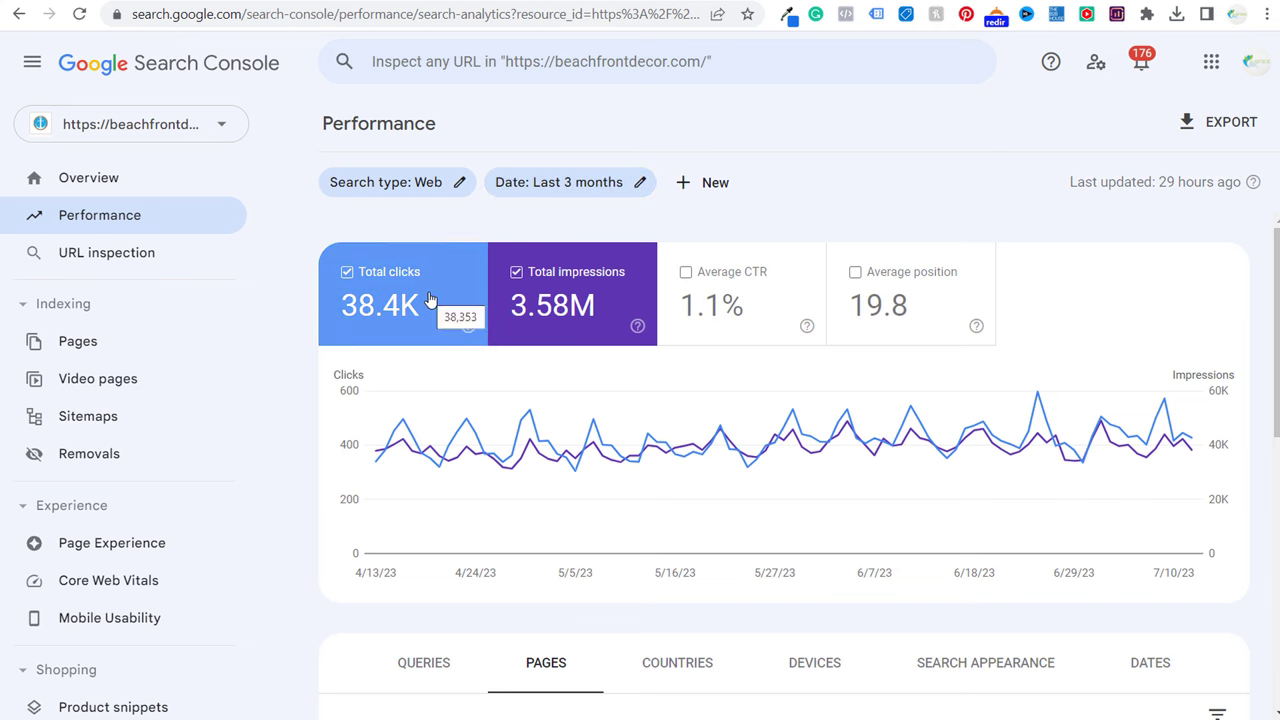
# - Sort the top pages by impressions and restrict the report to the bedding-comforter-sets/tropical-bedding-sets category page
pyautogui.moveTo(1277, 330); pyautogui.dragTo(1277, 497)
pyautogui.scroll(-1, 797, 300)
pyautogui.scroll(1, 443, 286)
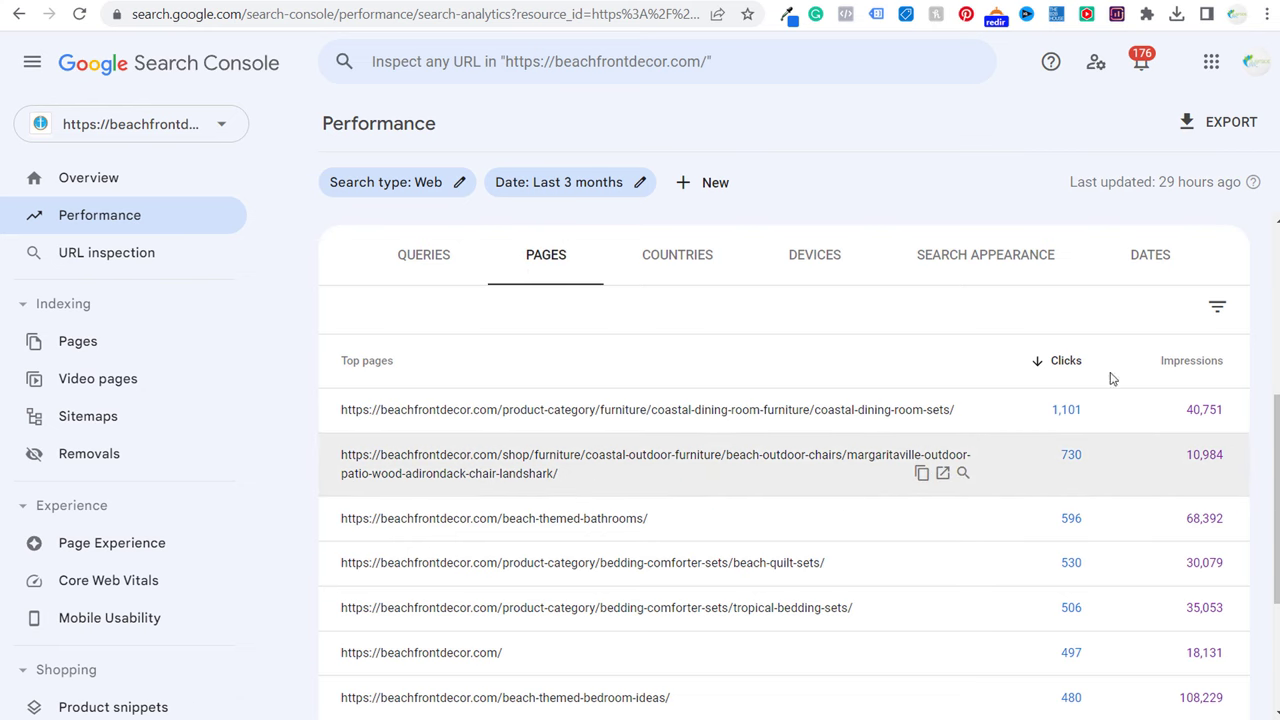
pyautogui.click(1199, 363)
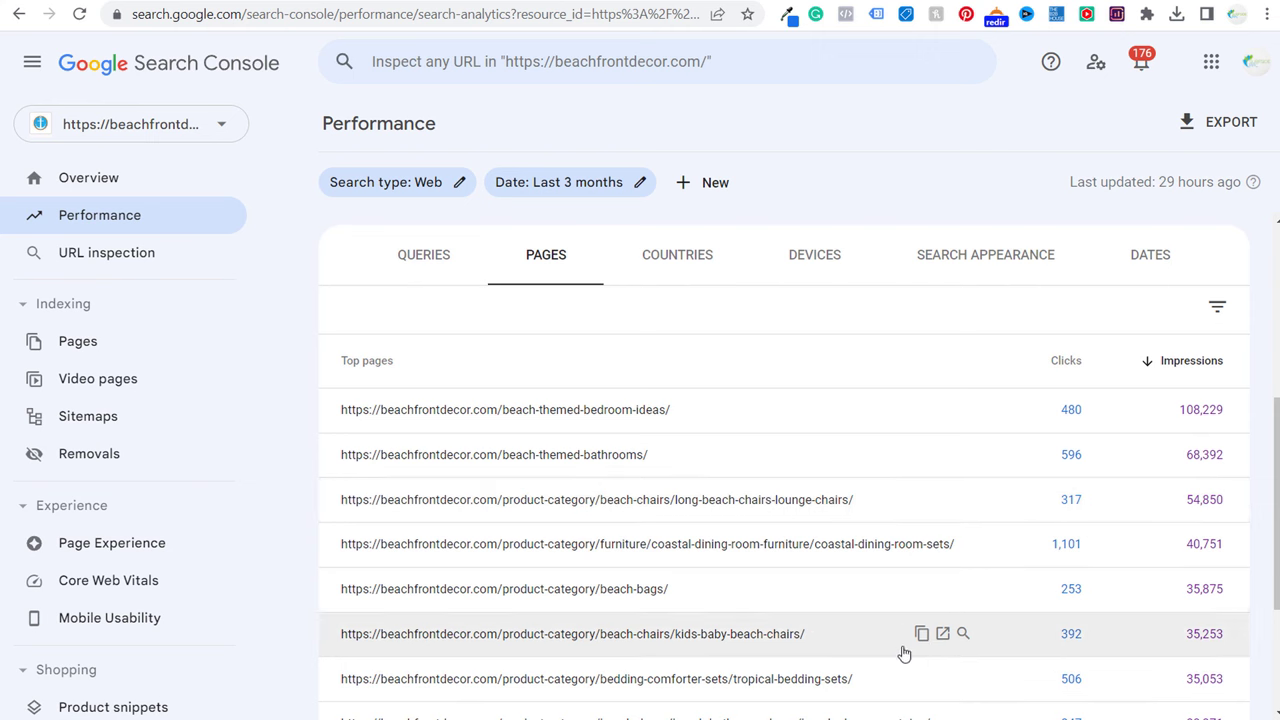
pyautogui.scroll(-2, 784, 458)
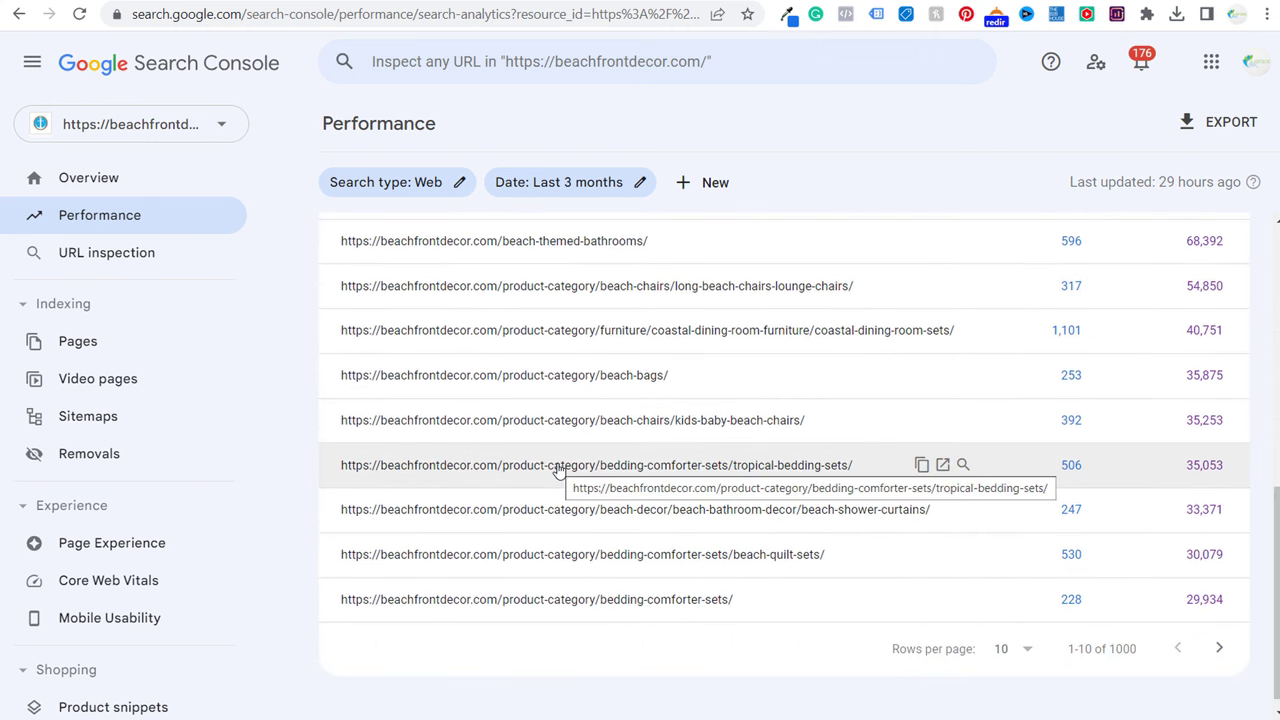
pyautogui.click(816, 470)
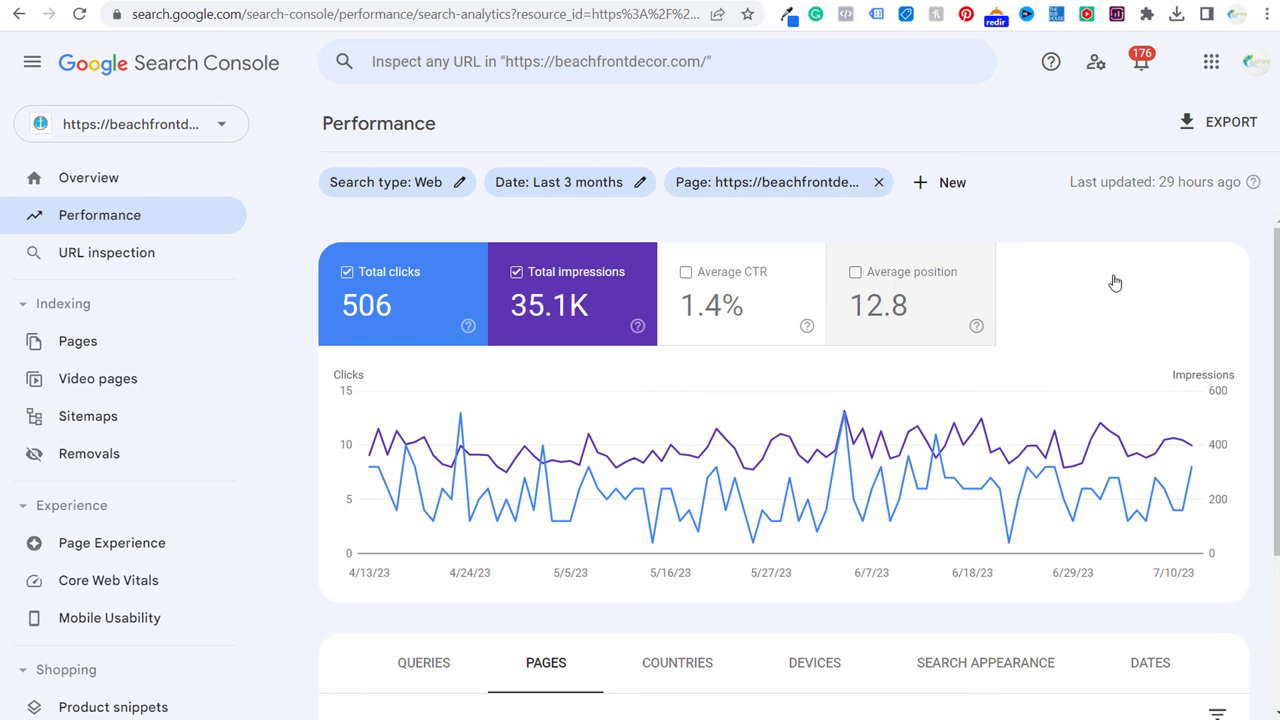
# - Add the average position metric to the page's performance report
pyautogui.scroll(-2, 784, 470)
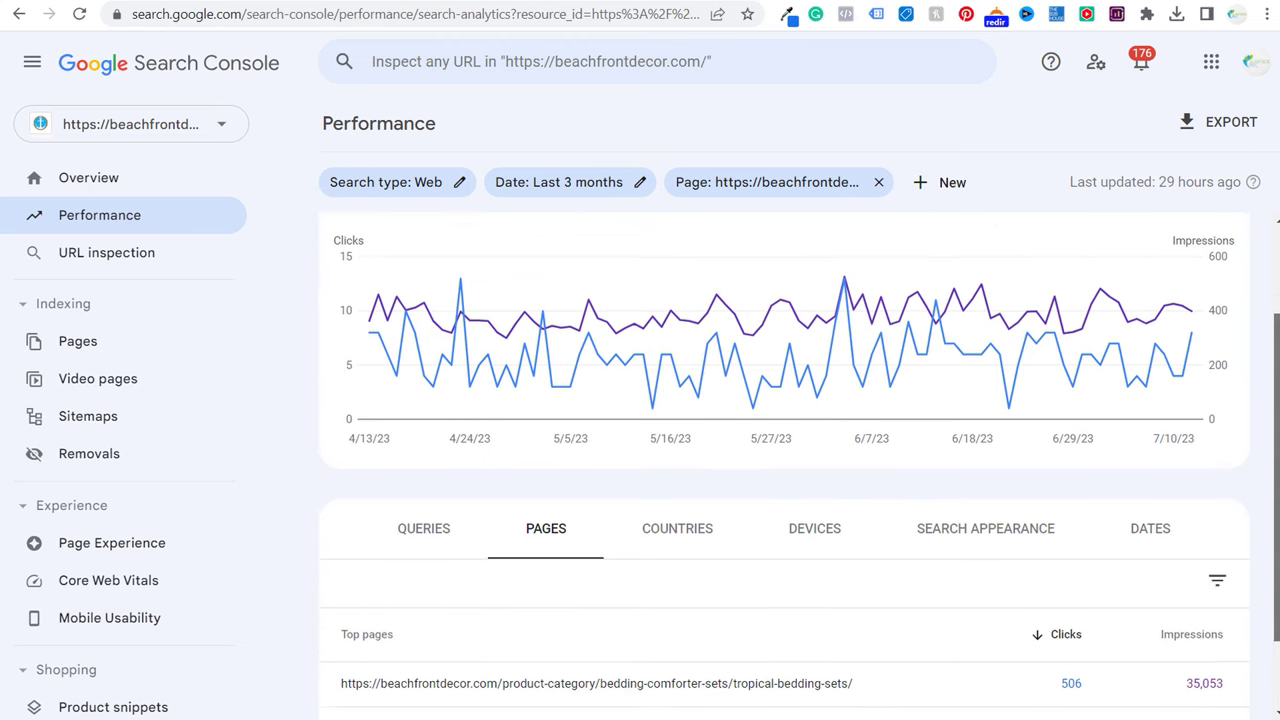
pyautogui.scroll(2, 784, 450)
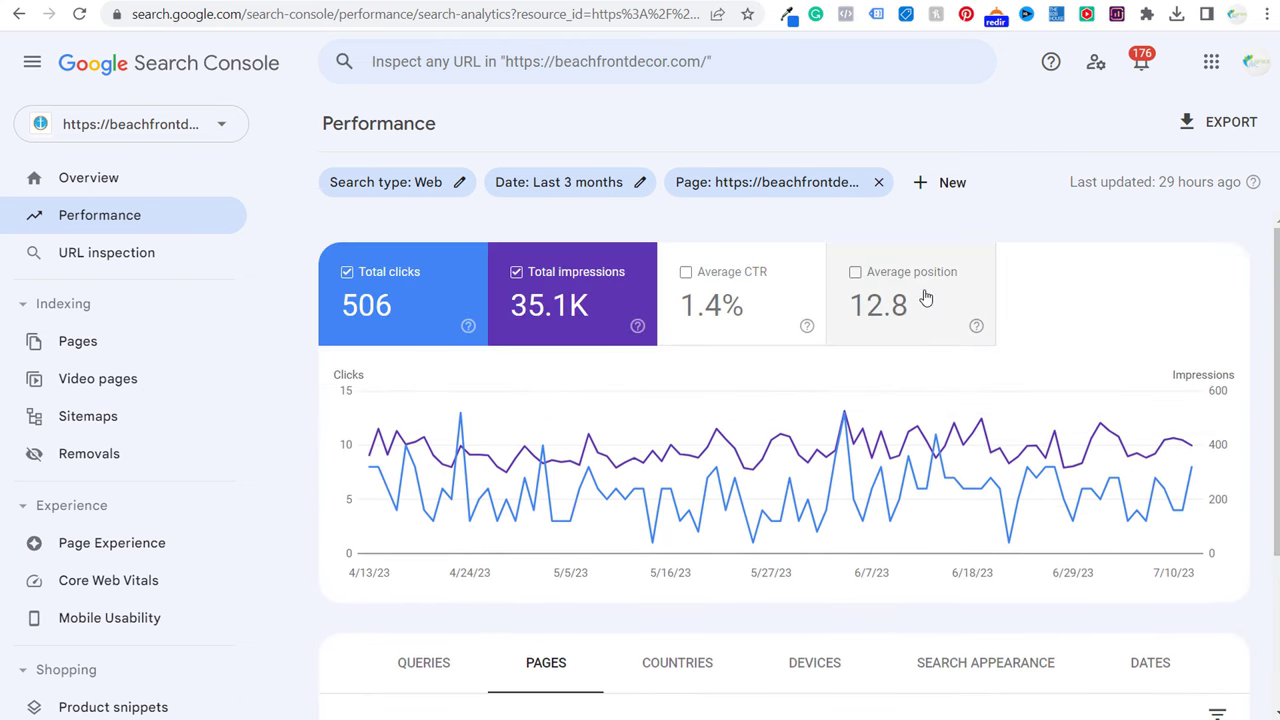
pyautogui.click(923, 294)
# - Show the search queries for the filtered page and sort them by impressions
pyautogui.scroll(-2, 1262, 336)
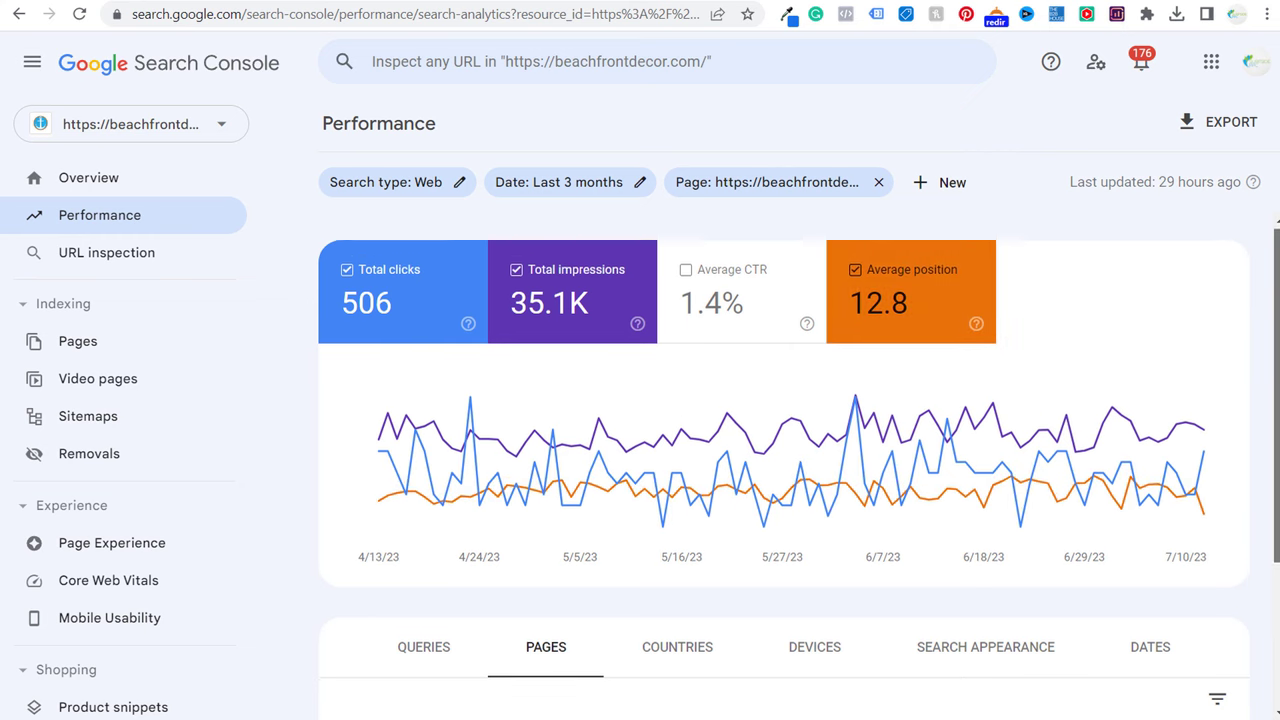
pyautogui.scroll(-2, 784, 470)
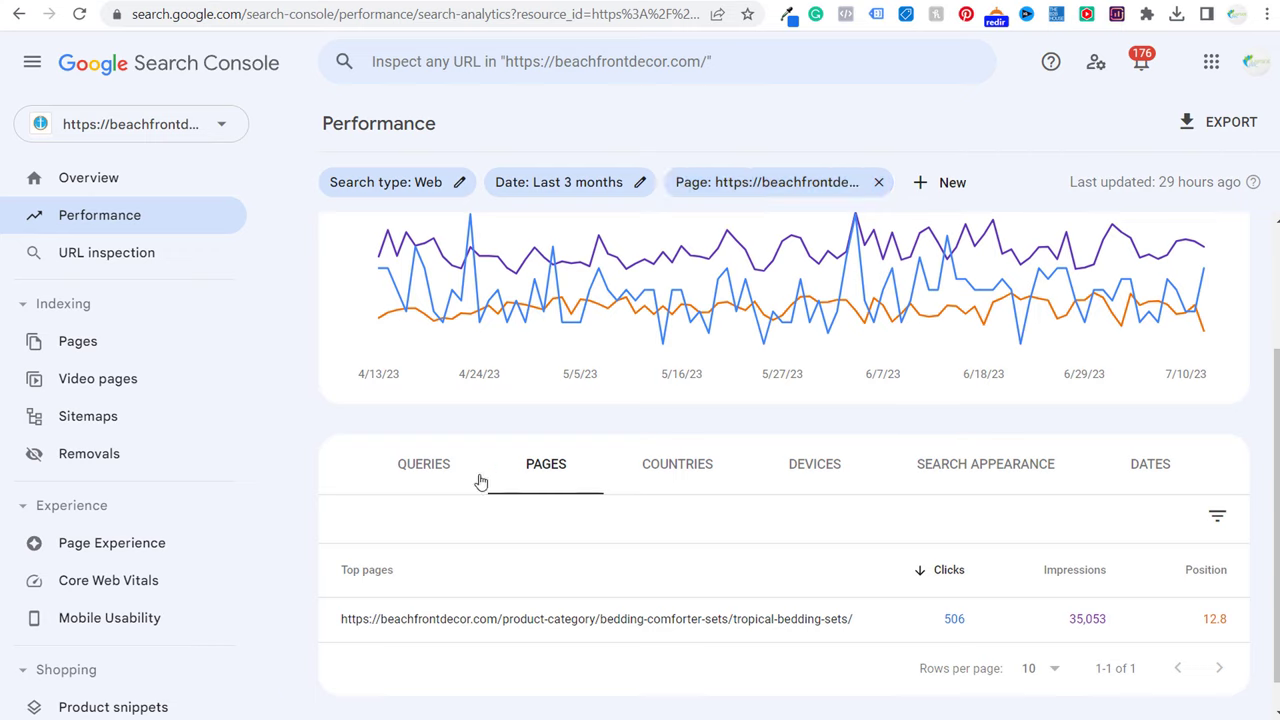
pyautogui.click(424, 466)
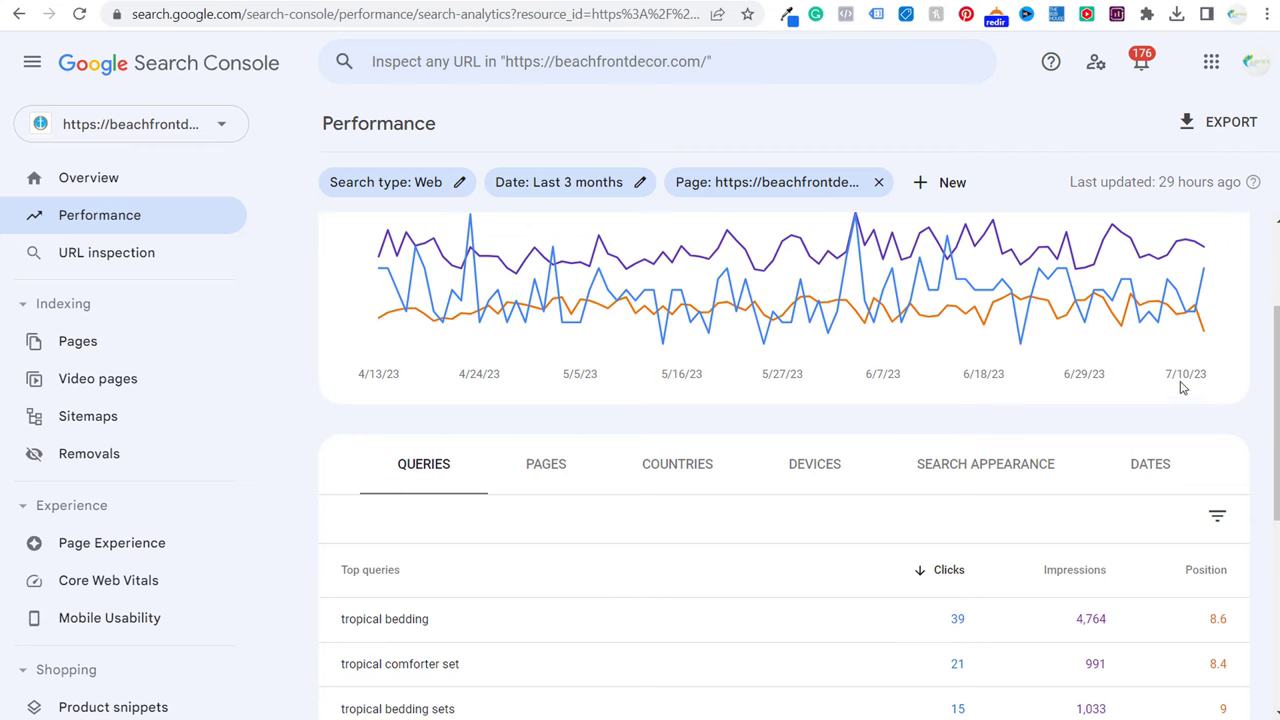
pyautogui.scroll(-2, 1073, 347)
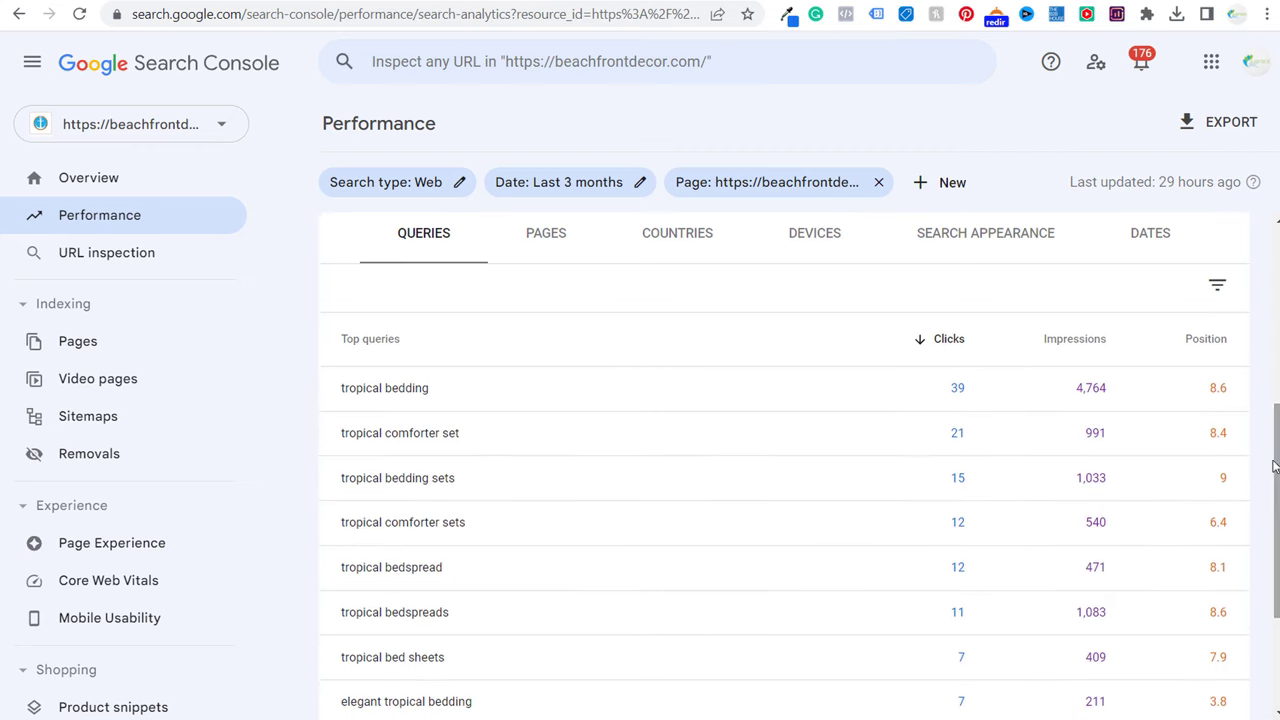
pyautogui.click(1073, 340)
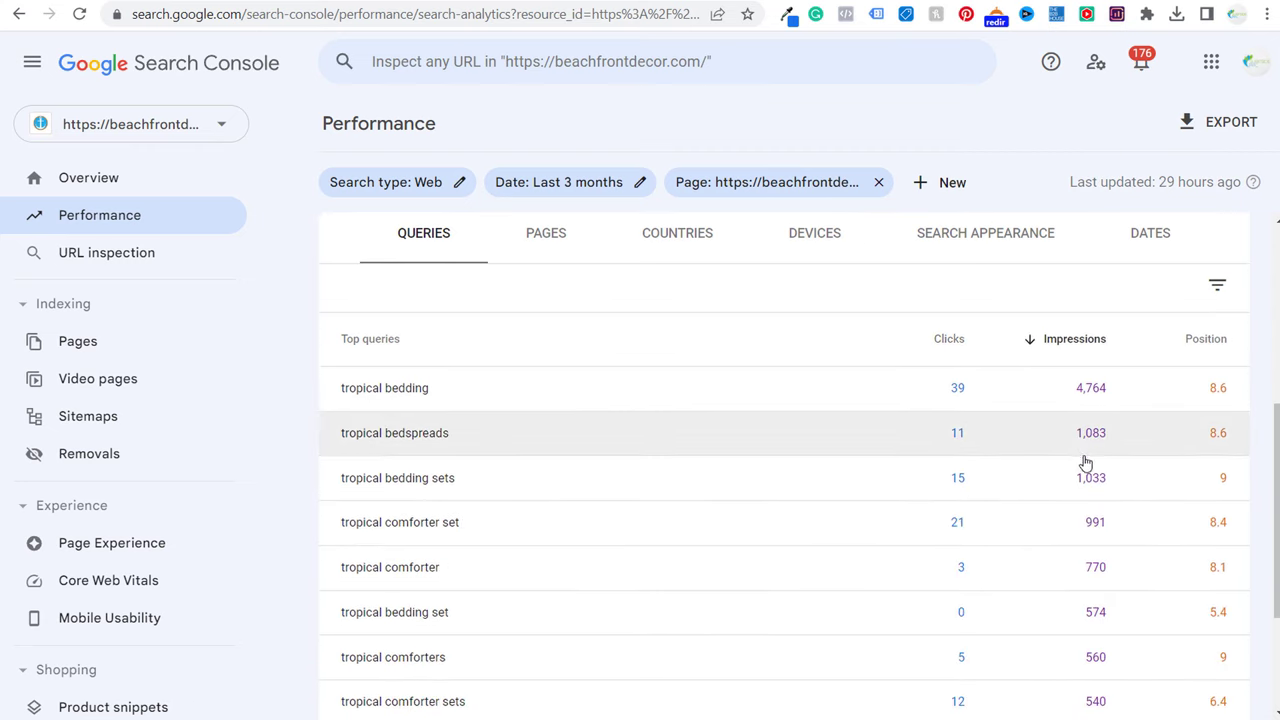
# - Review the first page of queries and set the query table to 100 rows per page
pyautogui.scroll(-2, 1150, 600)
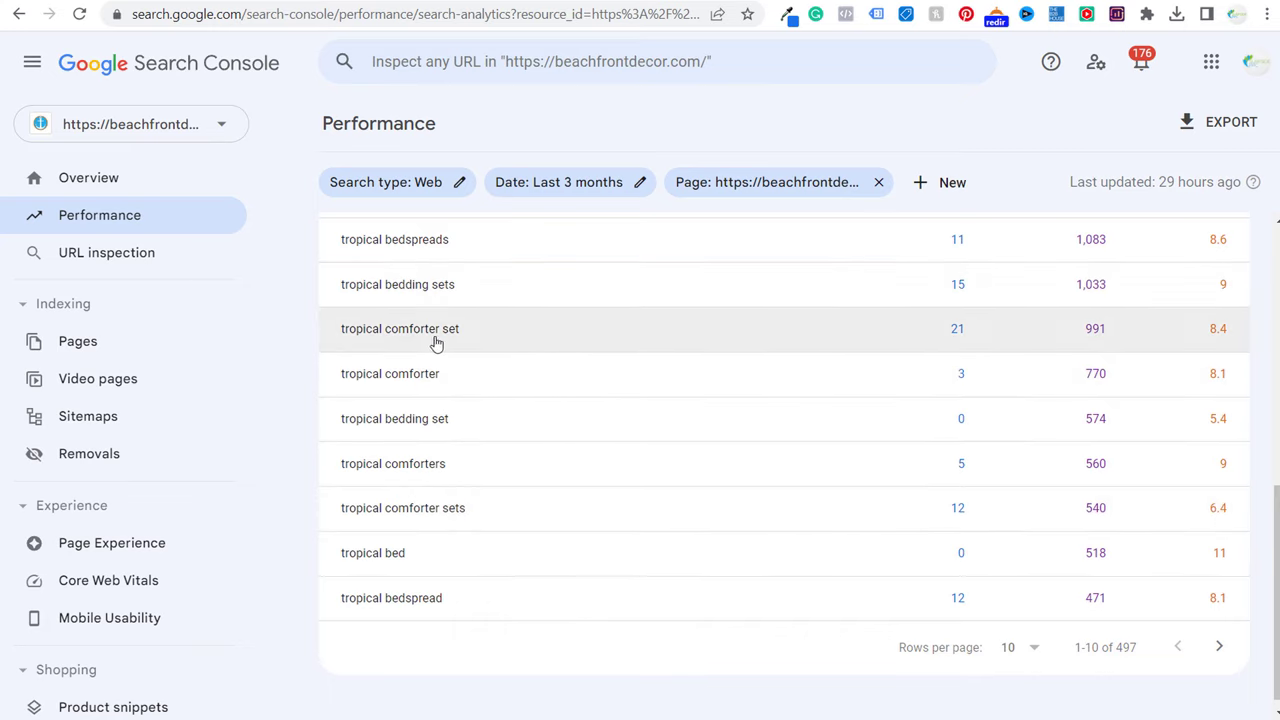
pyautogui.scroll(1, 433, 343)
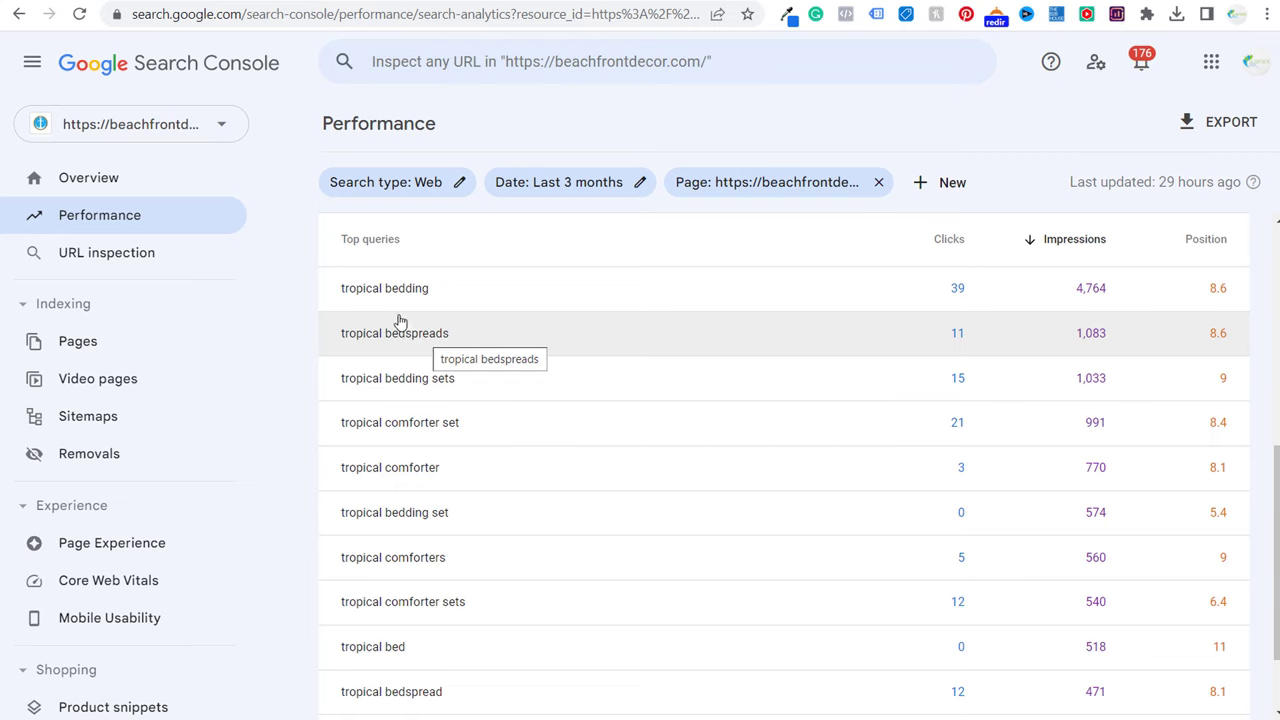
pyautogui.scroll(-2, 690, 480)
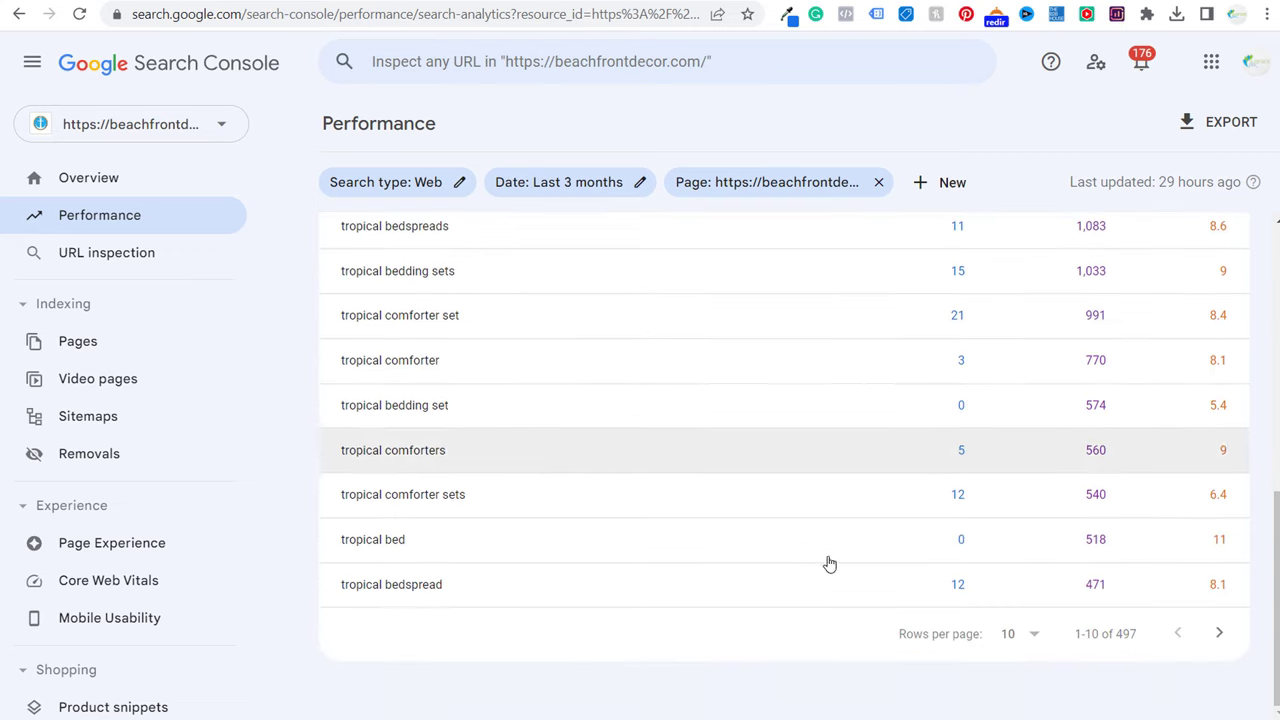
pyautogui.moveTo(1148, 640); pyautogui.dragTo(1076, 636)
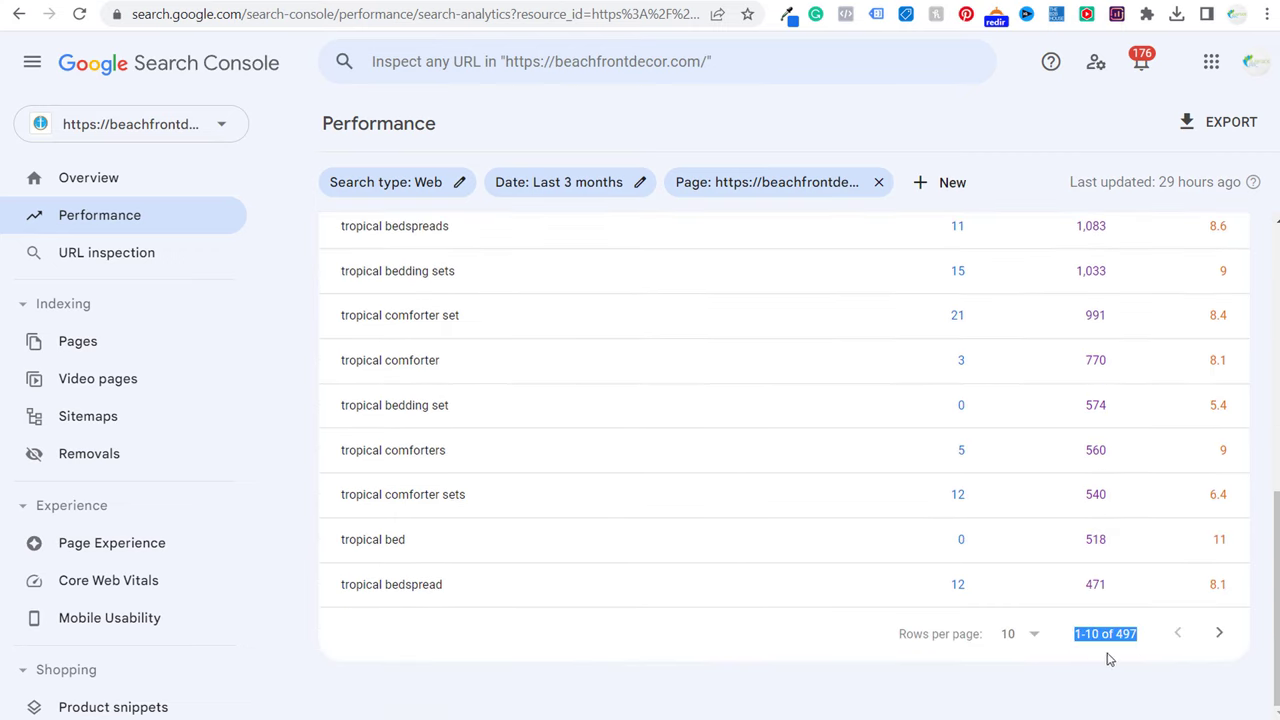
pyautogui.click(1055, 642)
pyautogui.click(1022, 636)
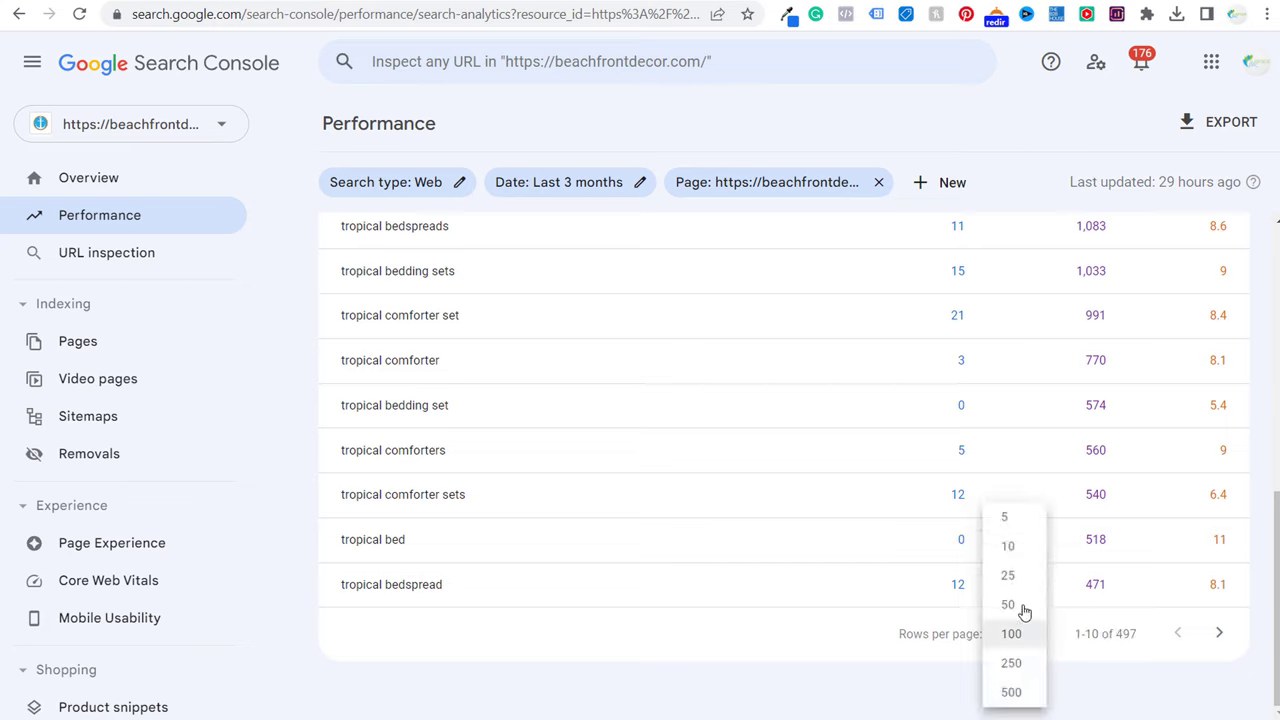
pyautogui.click(1014, 640)
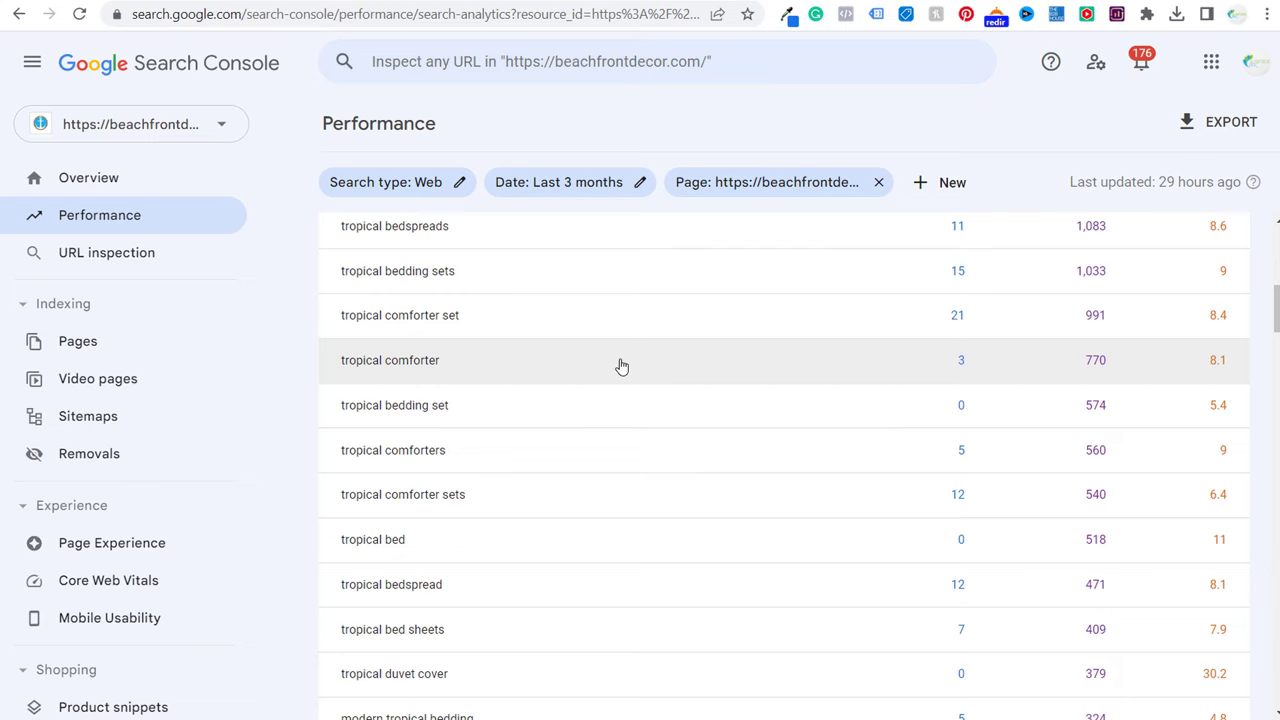
# - Examine the page's queries, comparing their impressions with their clicks and positions
pyautogui.scroll(4, 621, 366)
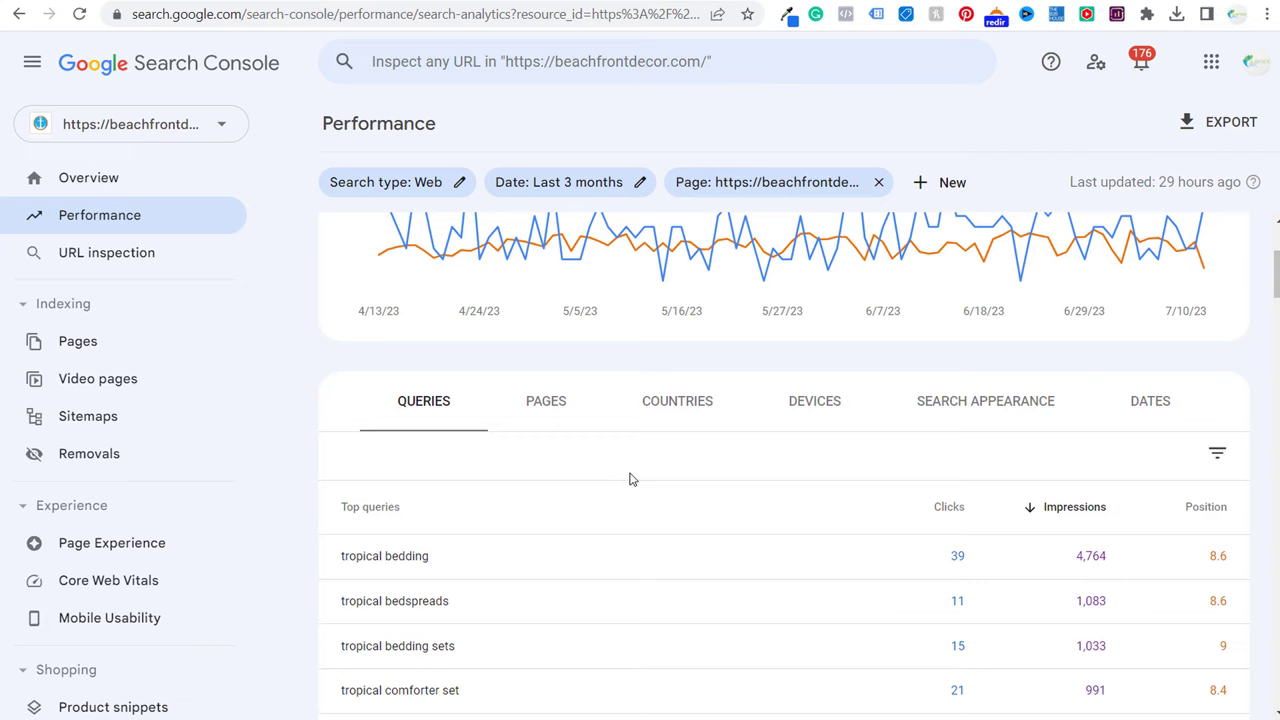
pyautogui.scroll(-1, 630, 479)
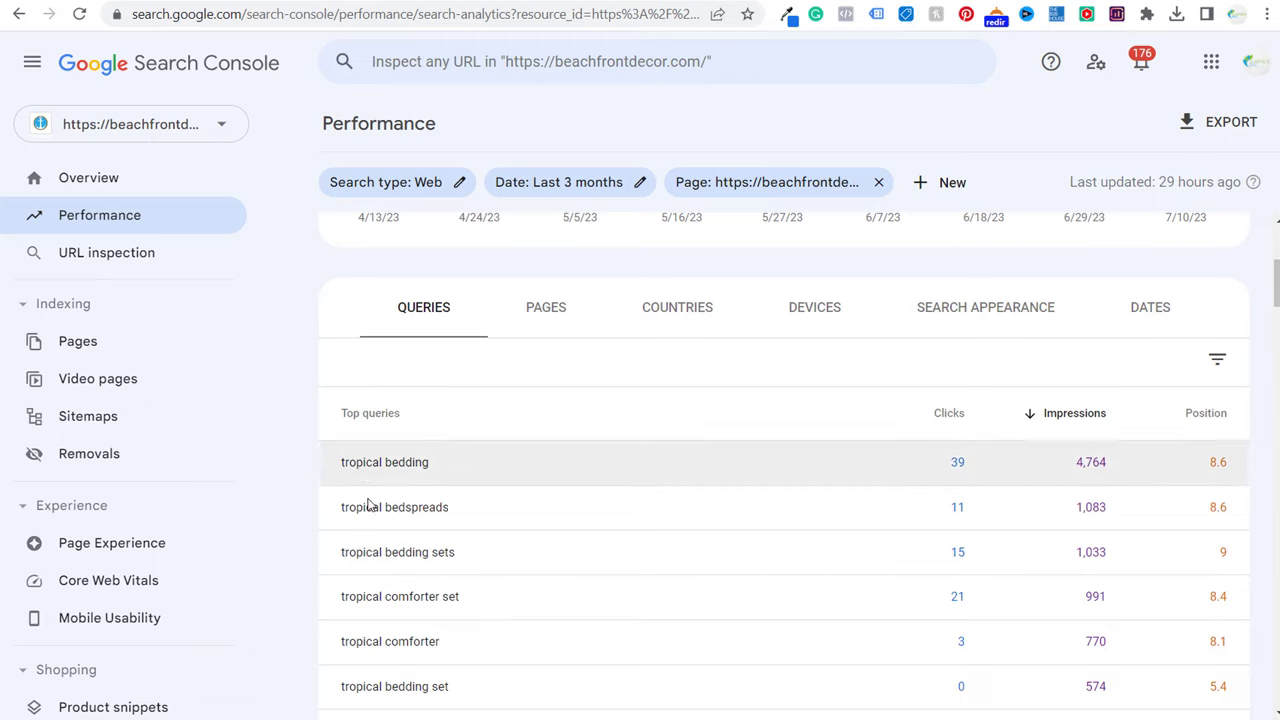
pyautogui.scroll(-2, 648, 590)
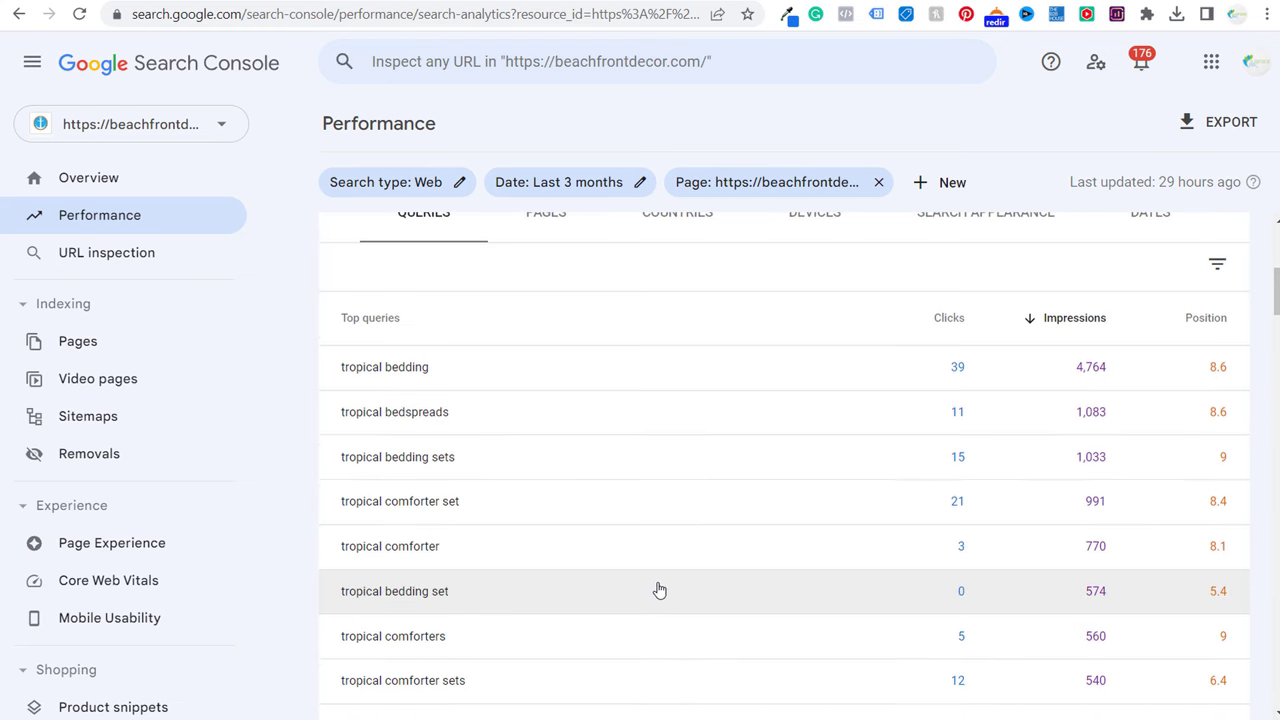
pyautogui.scroll(-1, 650, 575)
pyautogui.scroll(-2, 645, 572)
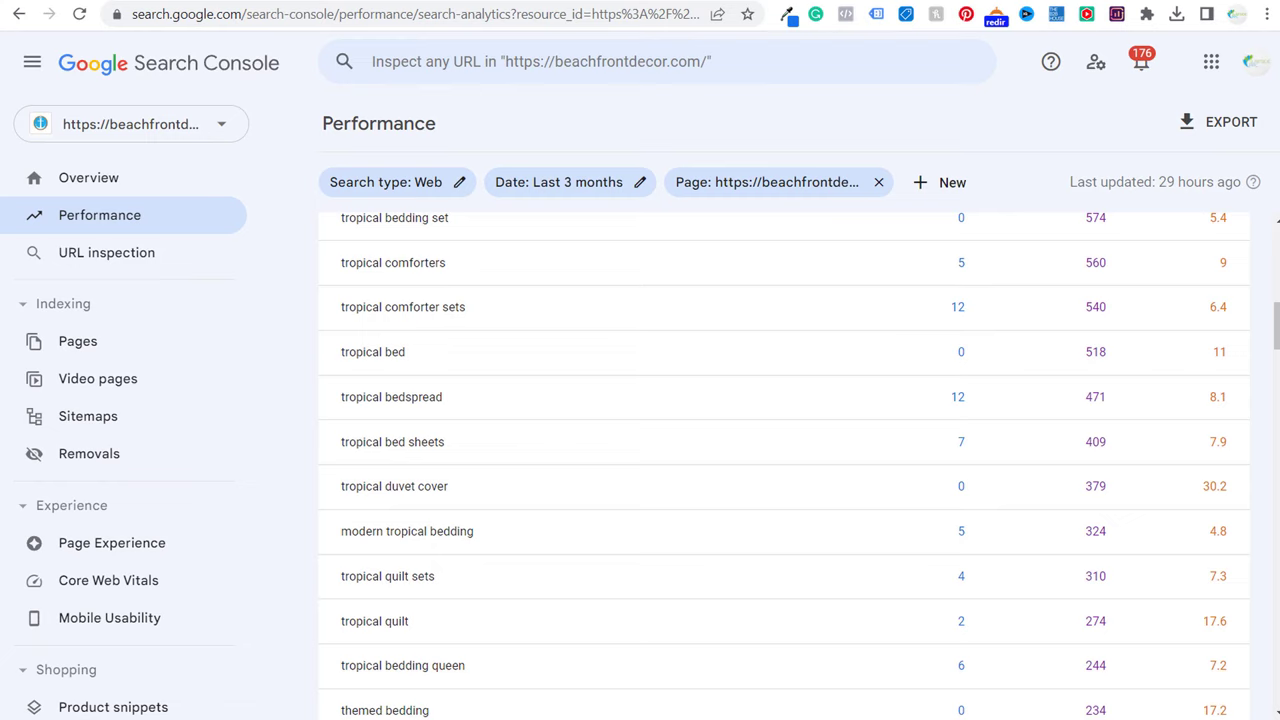
pyautogui.scroll(1, 598, 290)
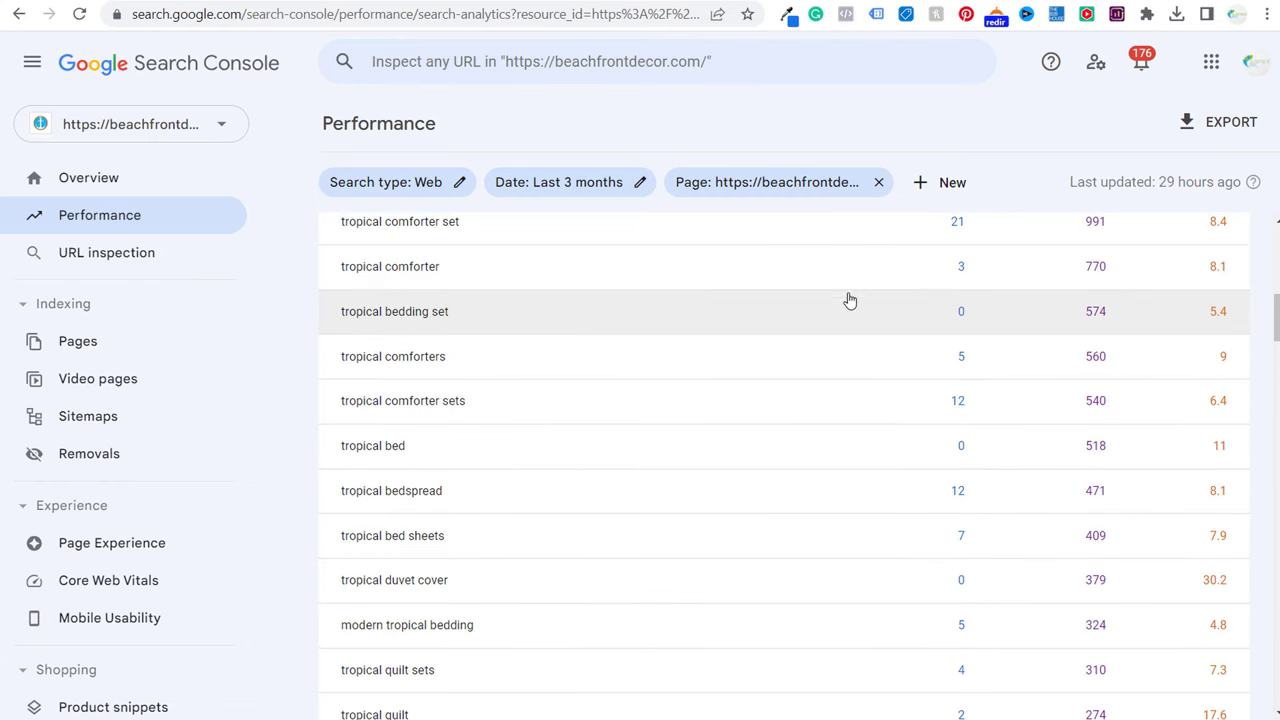
pyautogui.scroll(3, 923, 309)
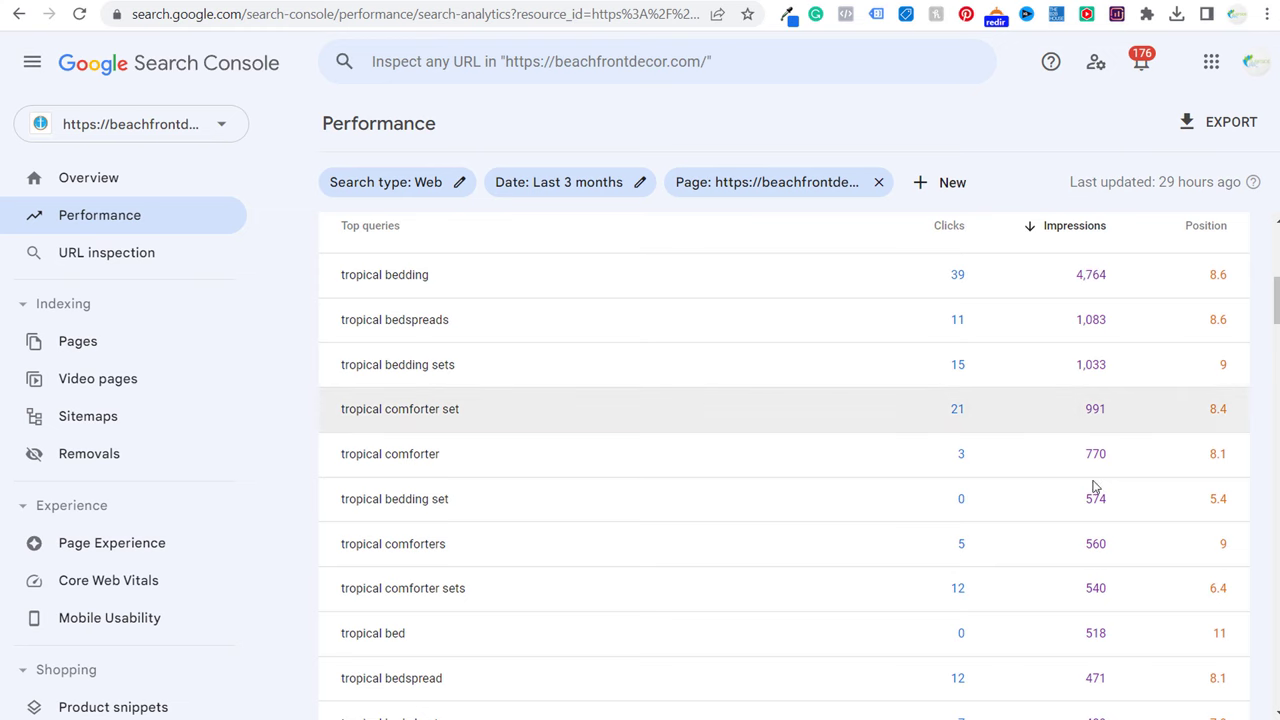
# - Add the average CTR metric to the report and its query table
pyautogui.scroll(5, 709, 394)
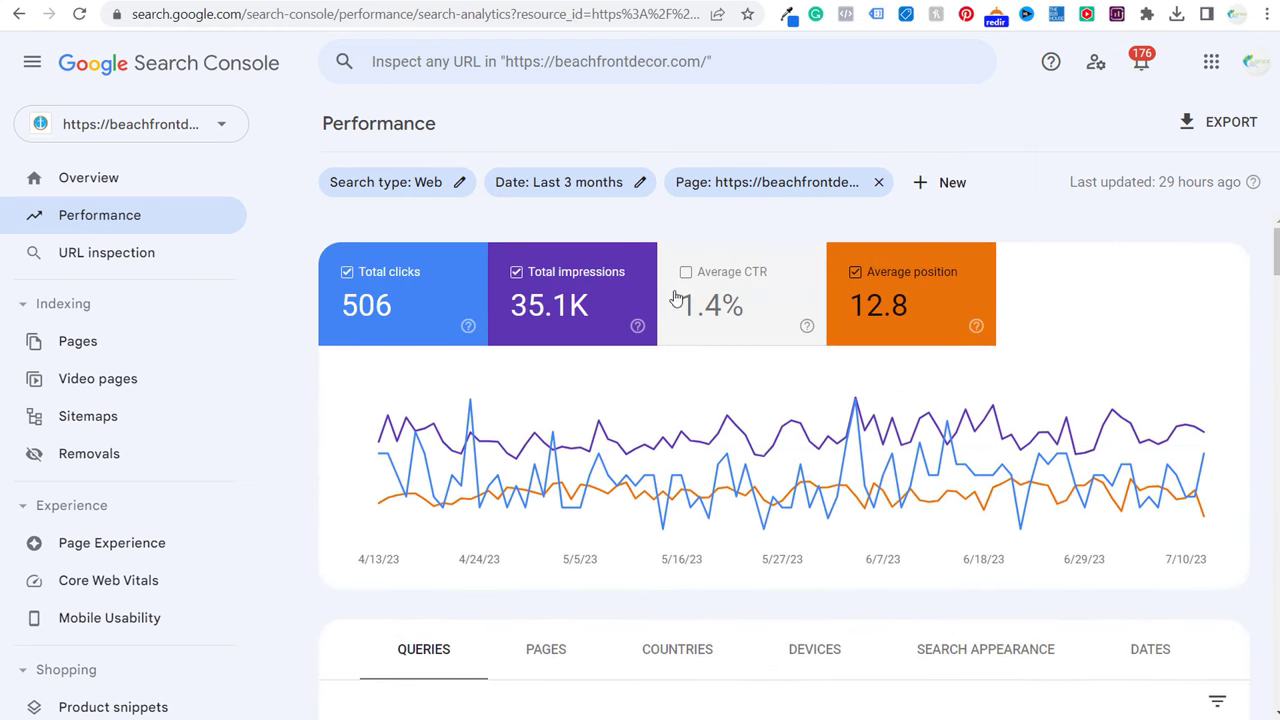
pyautogui.click(718, 308)
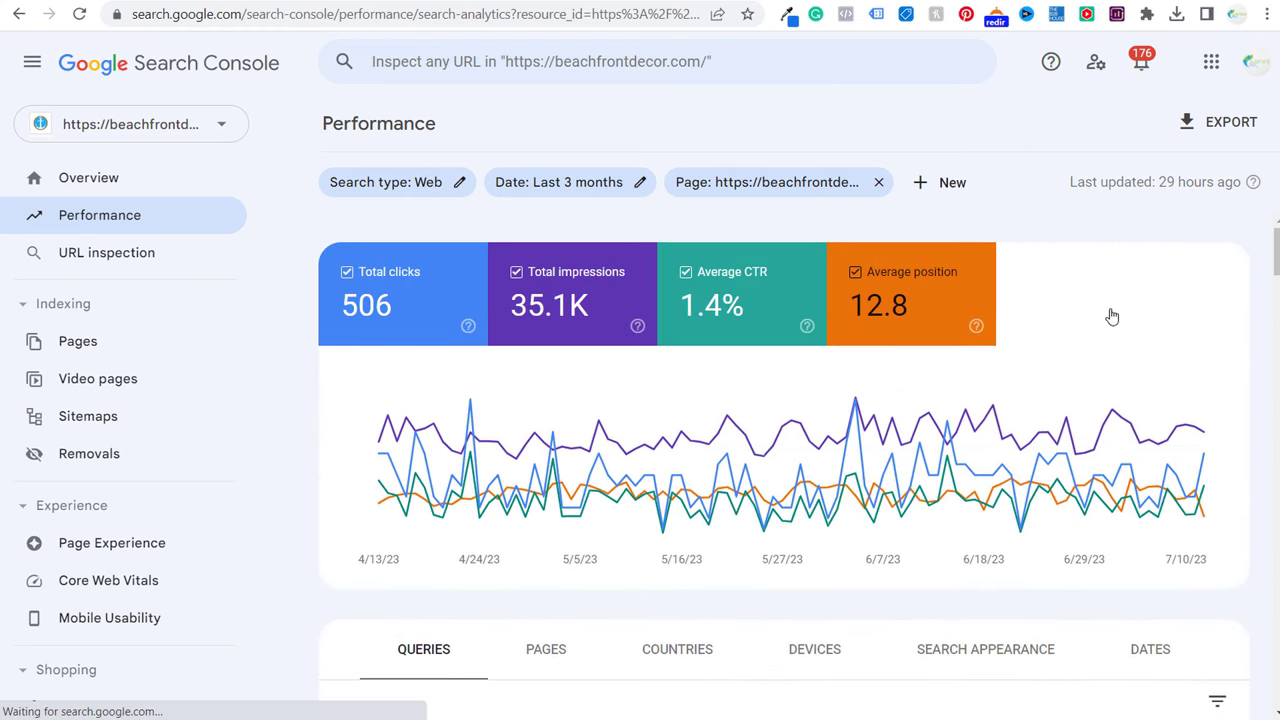
pyautogui.scroll(-5, 925, 605)
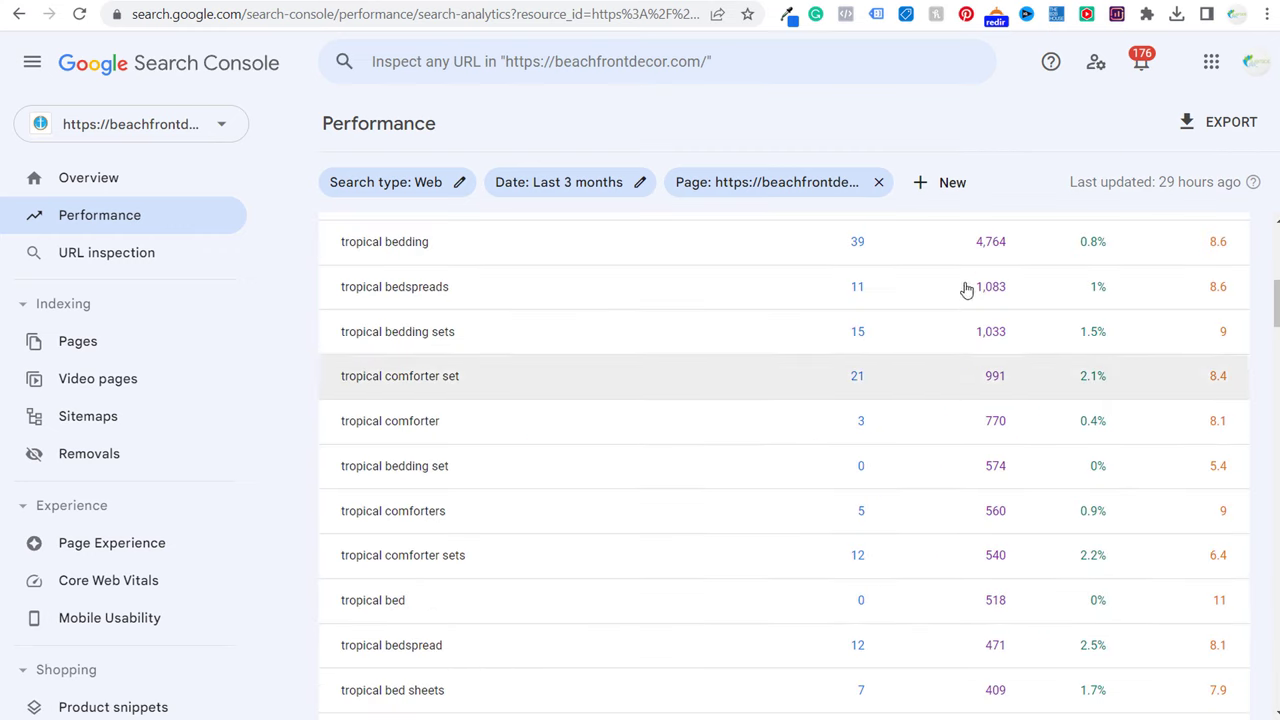
# - Compare the queries' CTR and impressions, highlighting "tropical bedding set", "tropical comforter", "tropical comforter set" and "tropical comforters"
pyautogui.scroll(1, 986, 286)
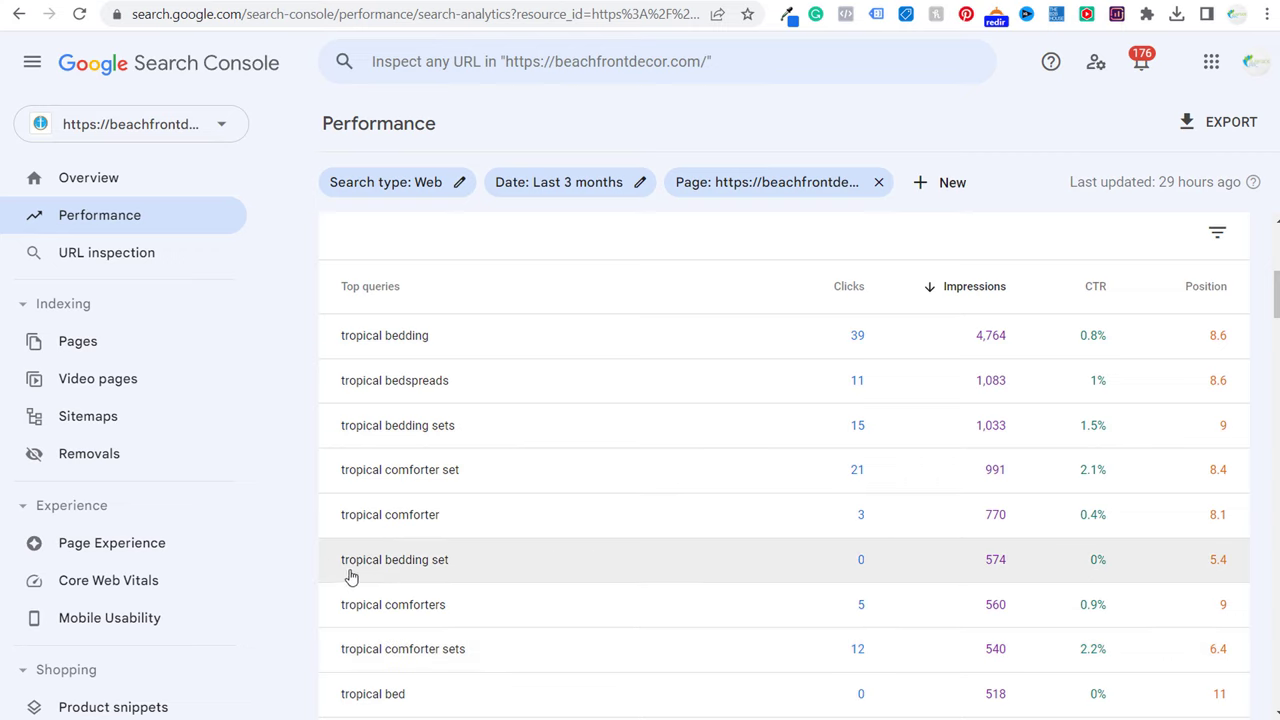
pyautogui.moveTo(338, 563); pyautogui.dragTo(455, 567)
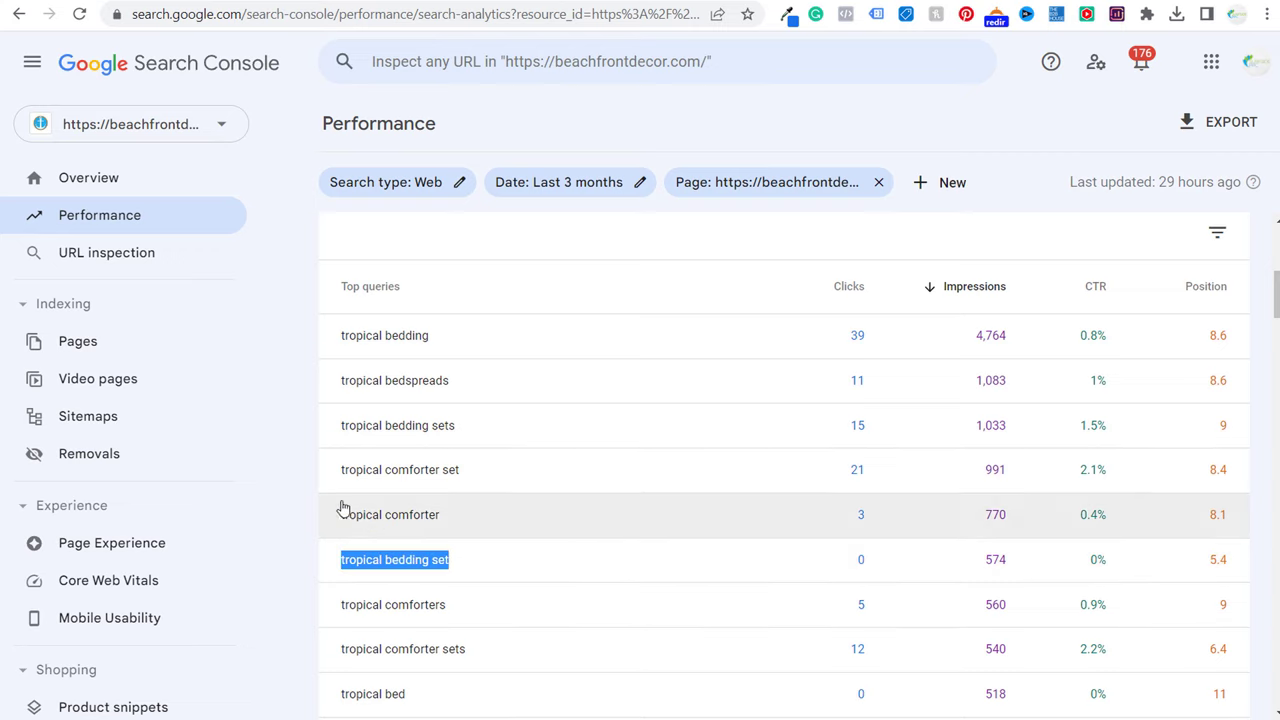
pyautogui.moveTo(343, 514); pyautogui.dragTo(457, 520)
pyautogui.moveTo(338, 470); pyautogui.dragTo(475, 474)
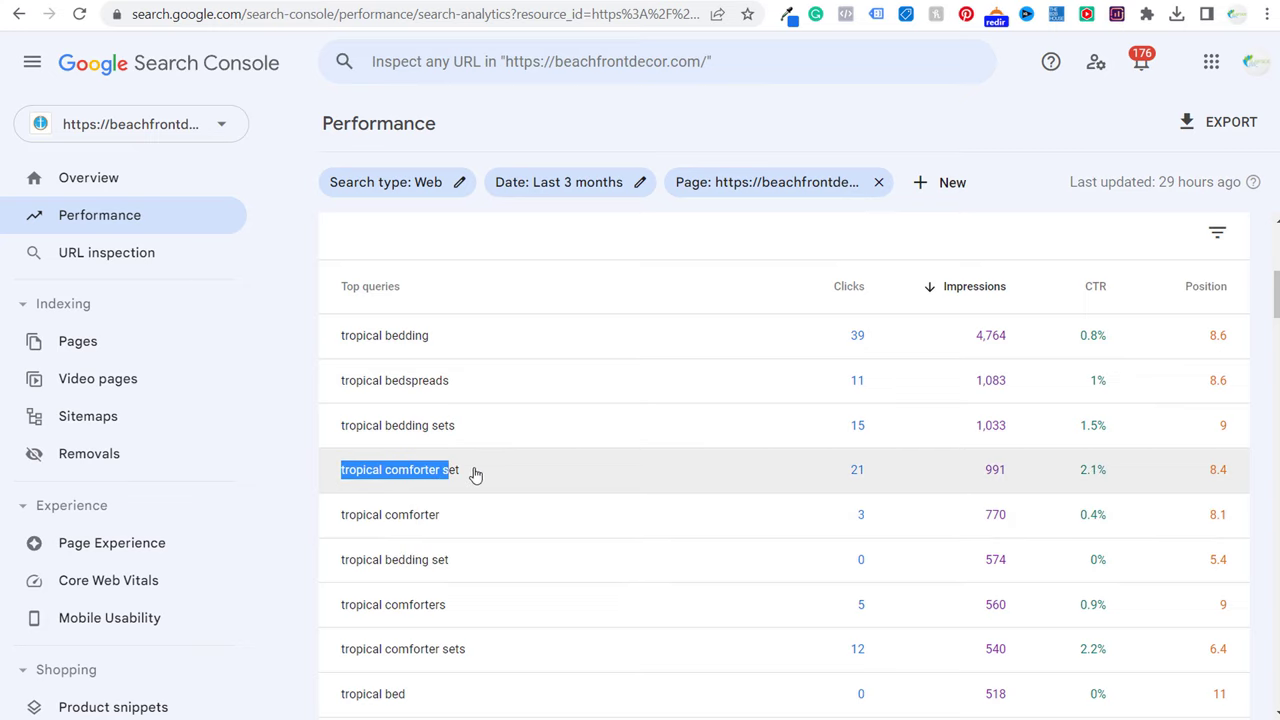
pyautogui.moveTo(325, 609); pyautogui.dragTo(569, 611)
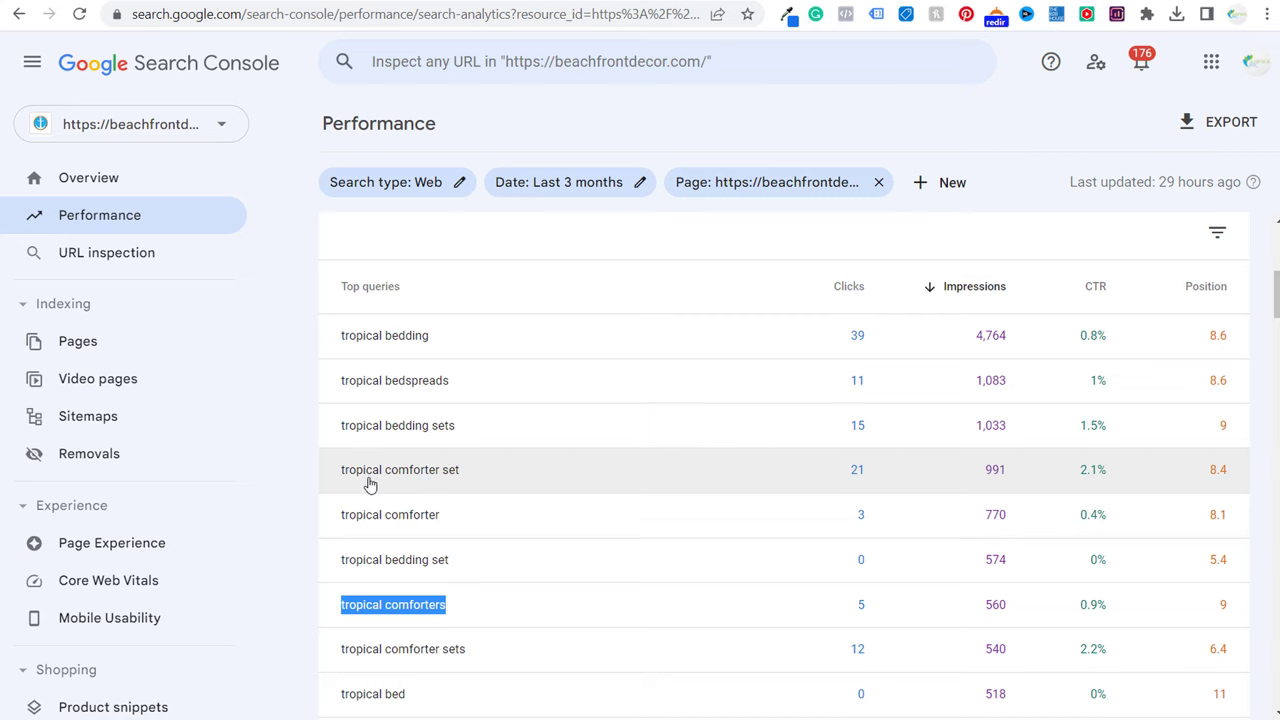
pyautogui.scroll(-4, 546, 480)
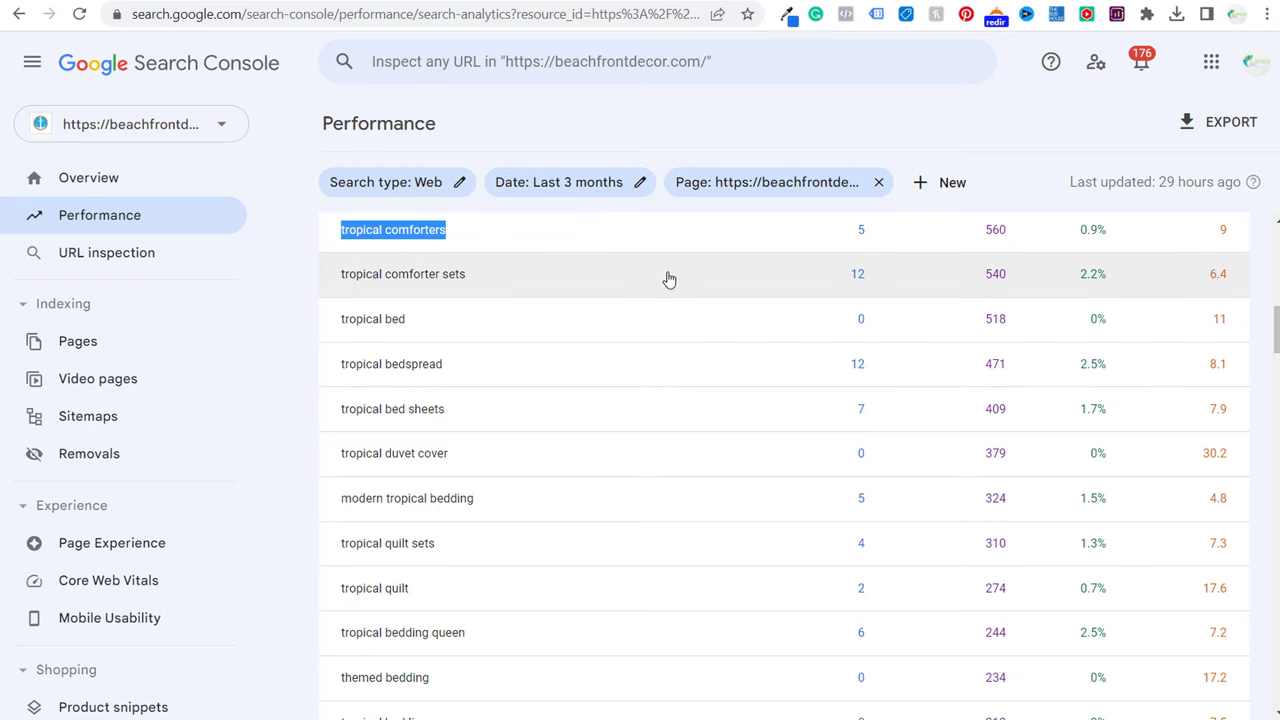
# - Switch to the YouTube channel's membership offer and review its perks, highlighting "Exclusive Niche Website Videos & Marketing Videos"
pyautogui.scroll(3, 600, 295)
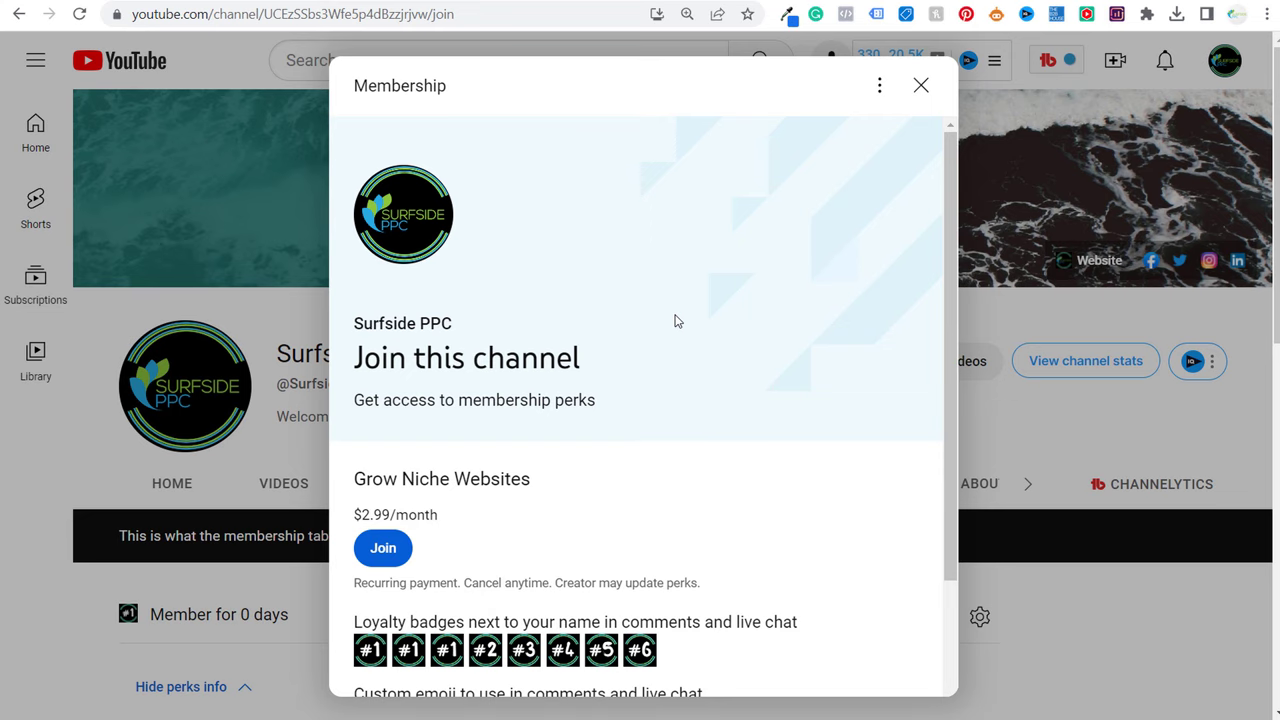
pyautogui.scroll(-2, 678, 318)
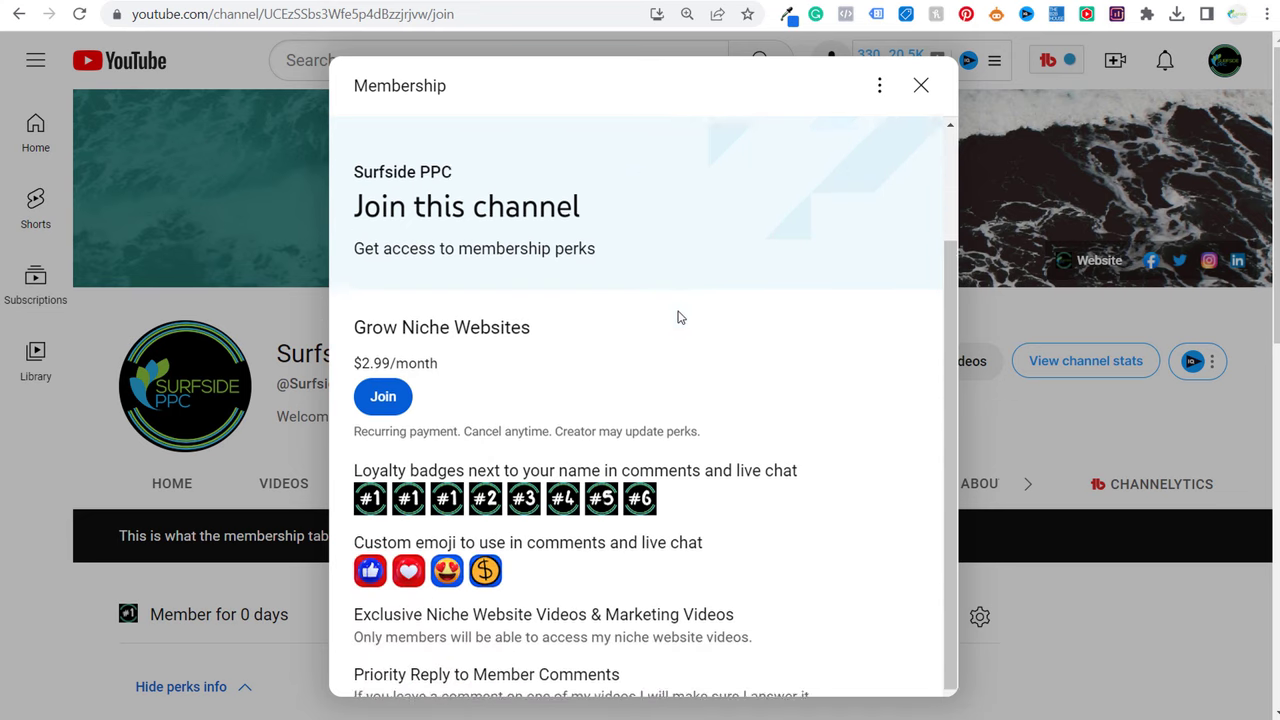
pyautogui.moveTo(356, 572); pyautogui.dragTo(785, 606)
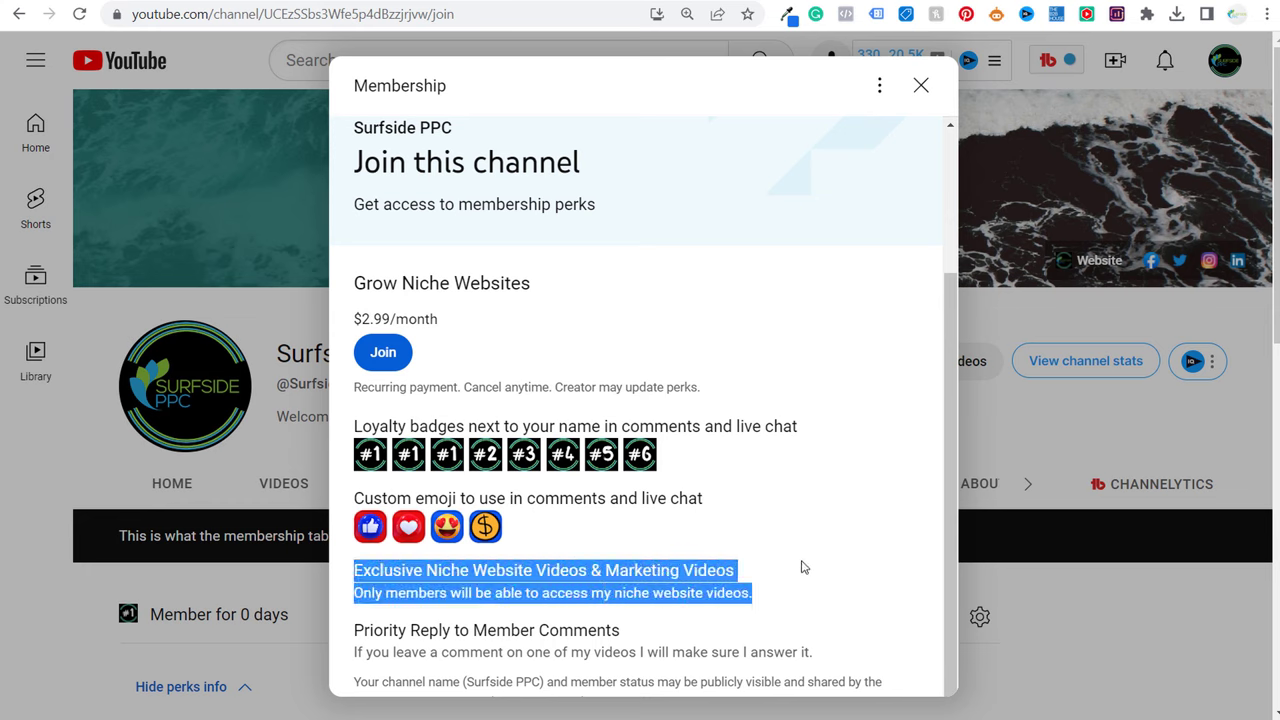
pyautogui.click(807, 580)
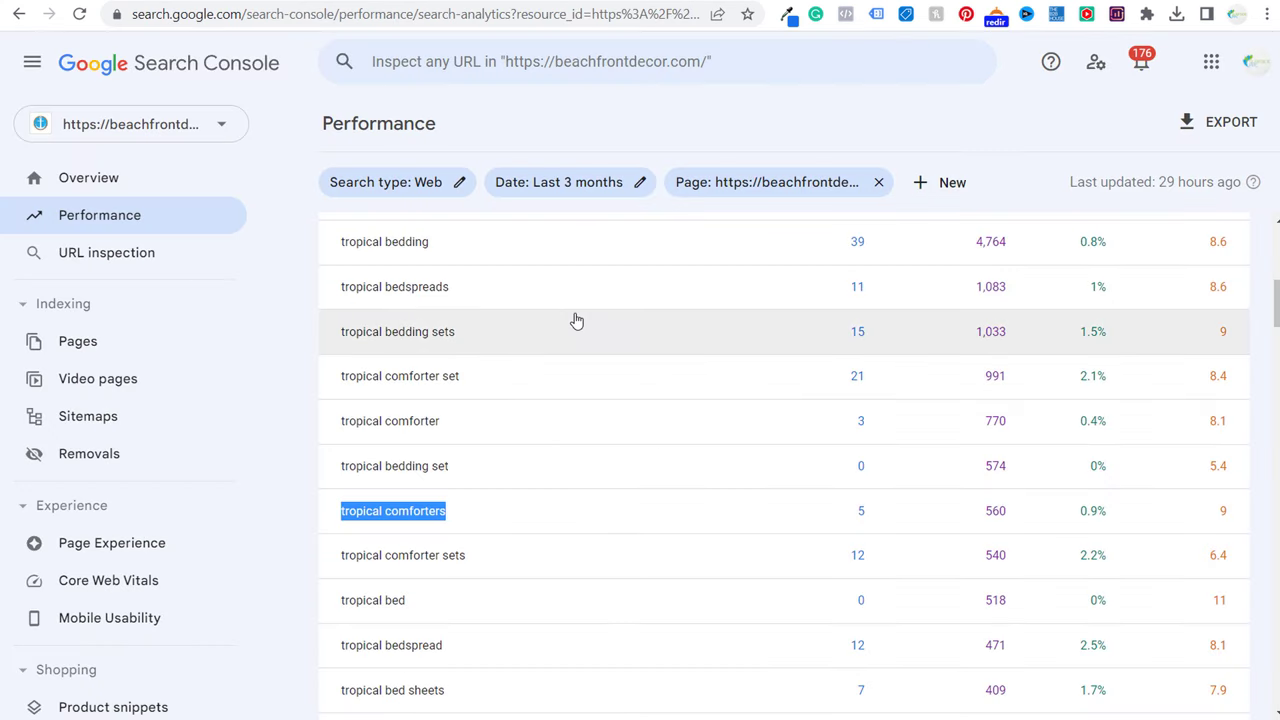
# - Back in Search Console, remove the page filter and sort the whole site's queries by impressions
pyautogui.scroll(6, 590, 322)
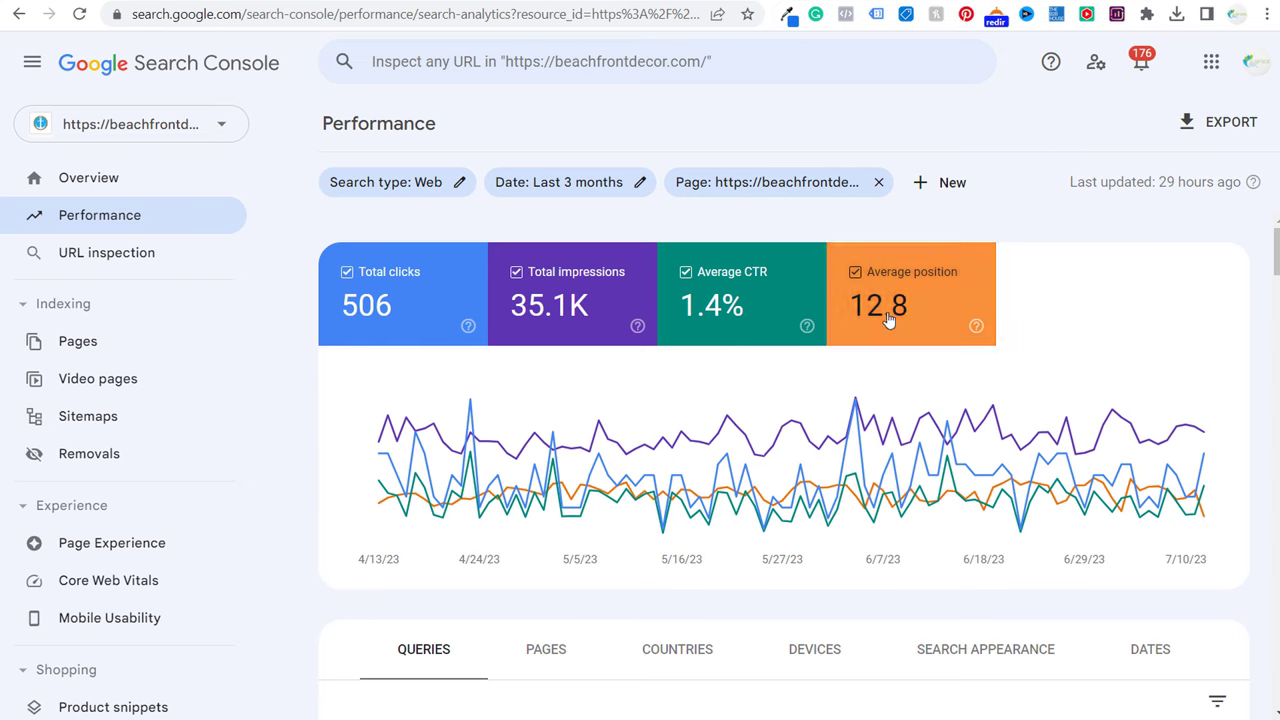
pyautogui.click(878, 182)
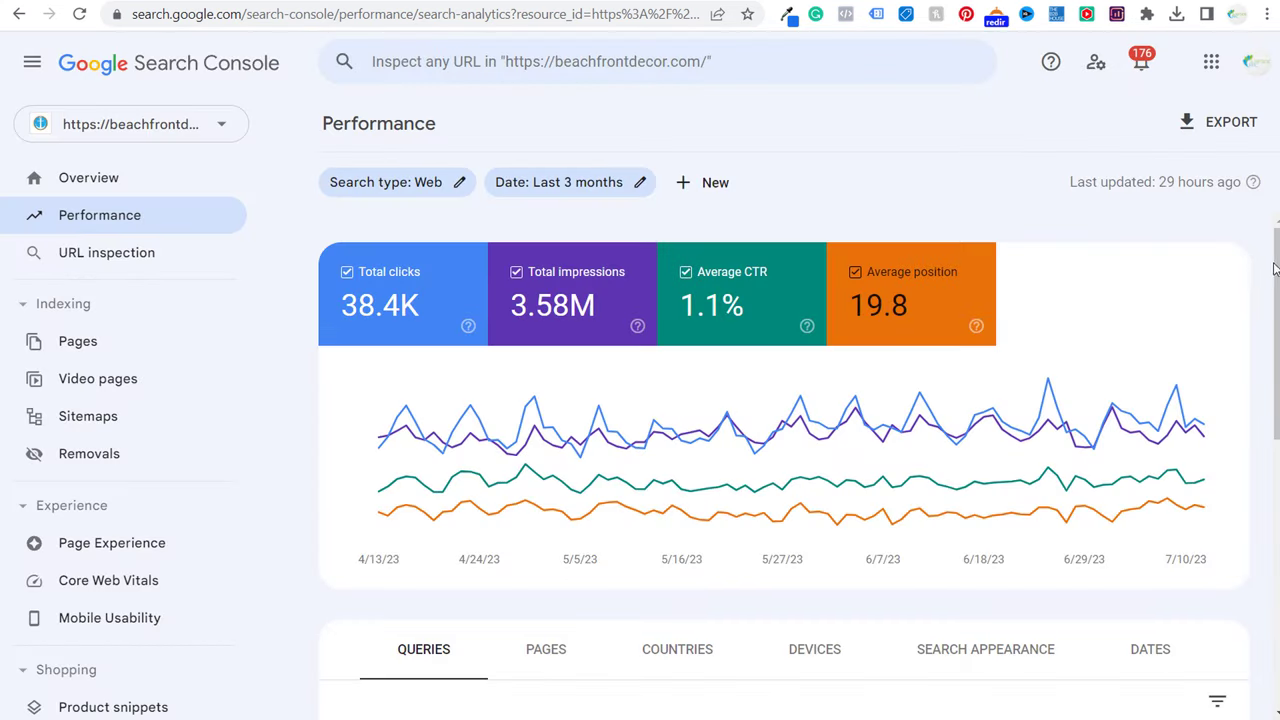
pyautogui.moveTo(1274, 268); pyautogui.dragTo(1274, 441)
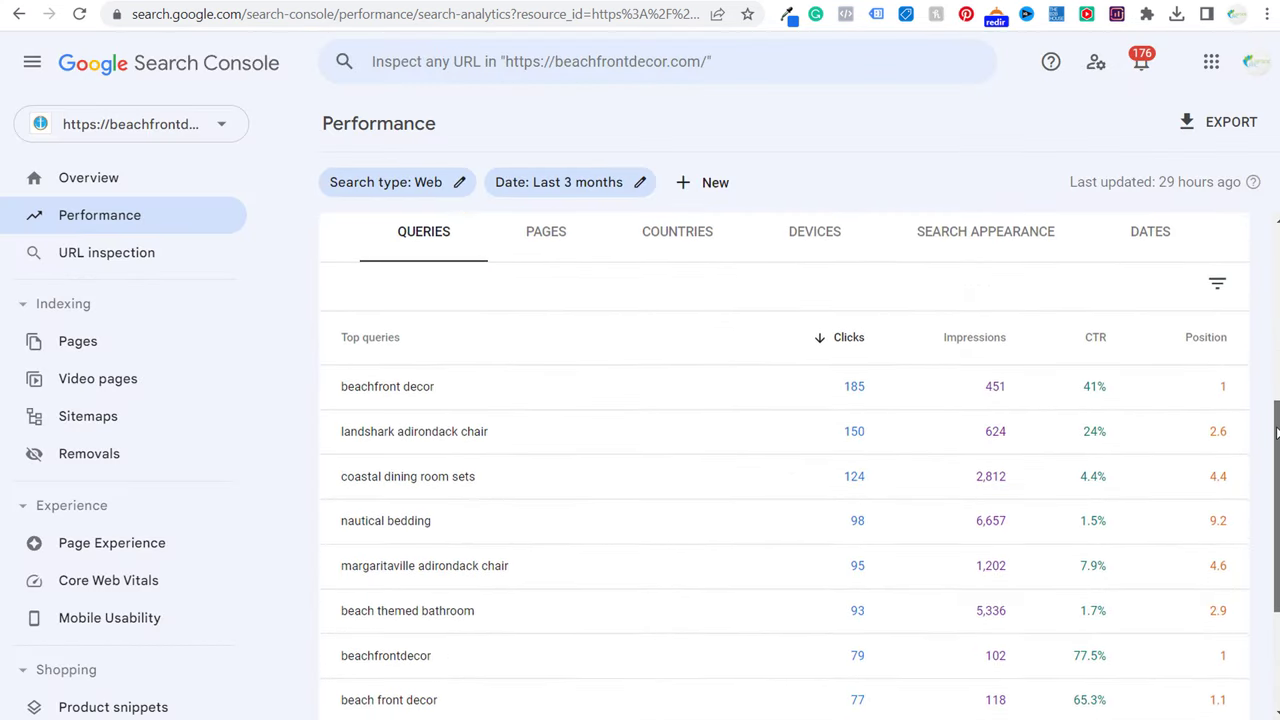
pyautogui.click(966, 340)
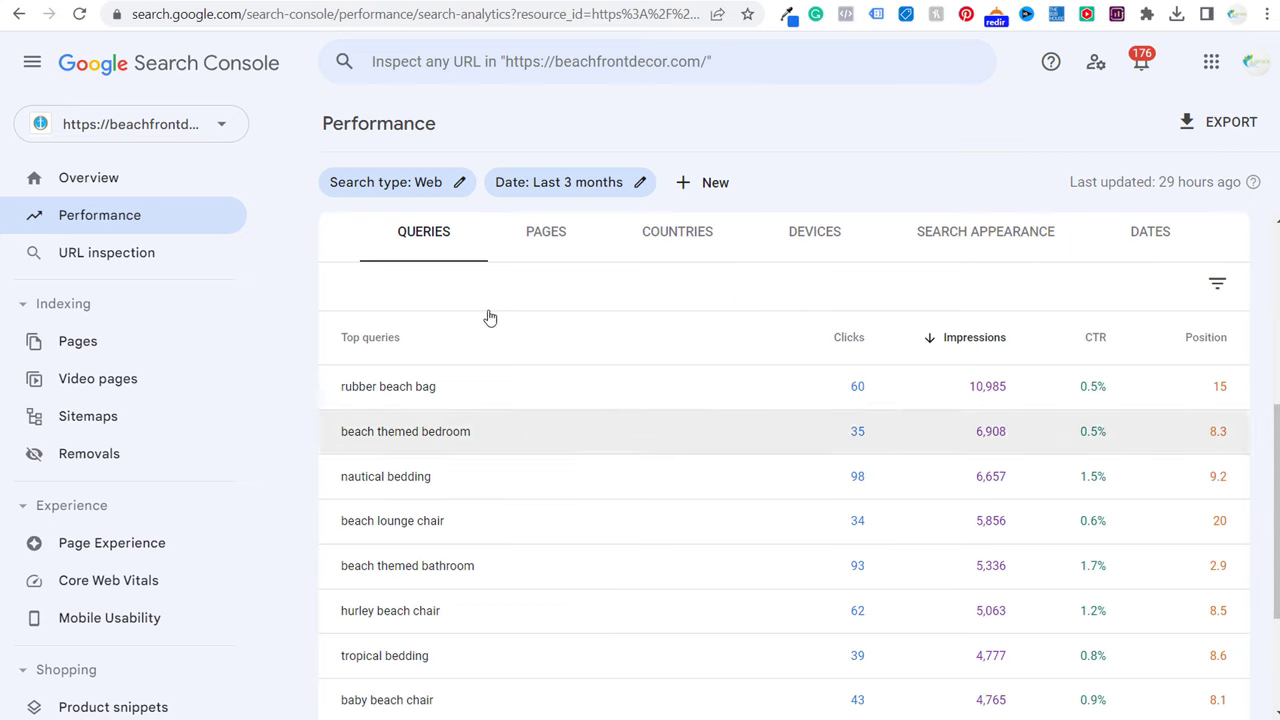
# - Rank the site's pages by impressions and filter the report to the /beach-themed-bedroom-ideas/ page
pyautogui.click(556, 228)
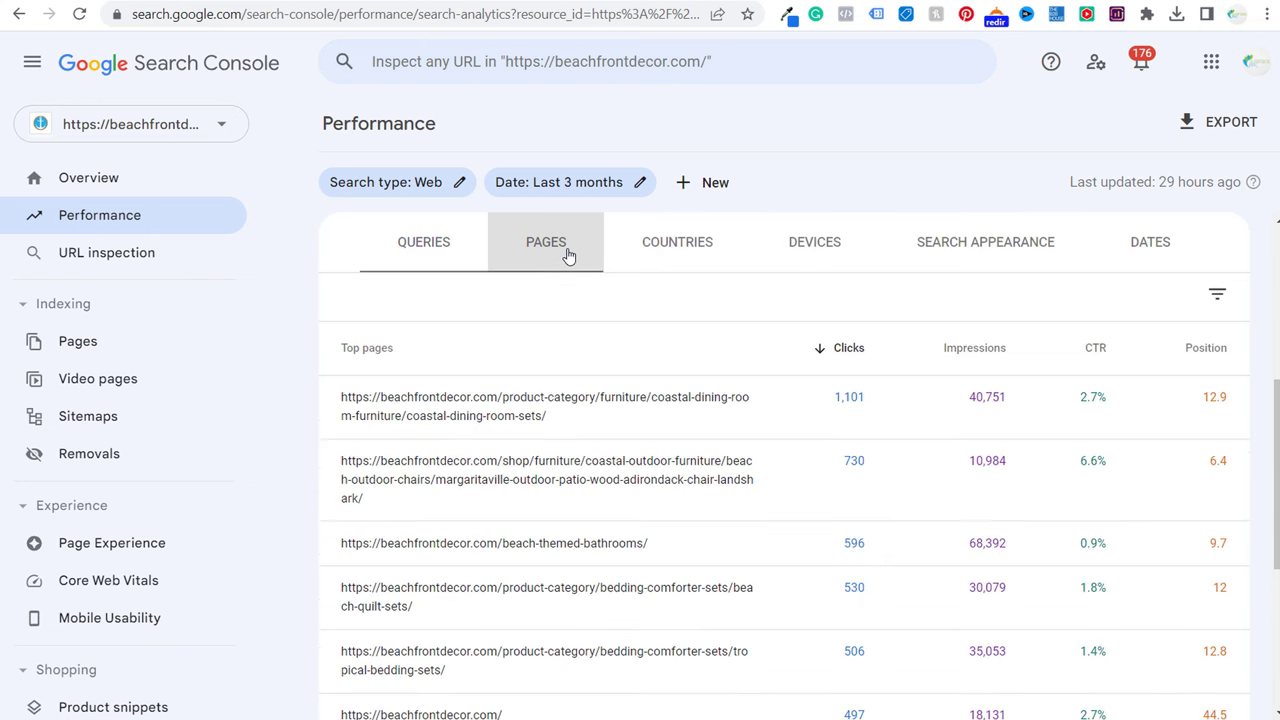
pyautogui.click(960, 350)
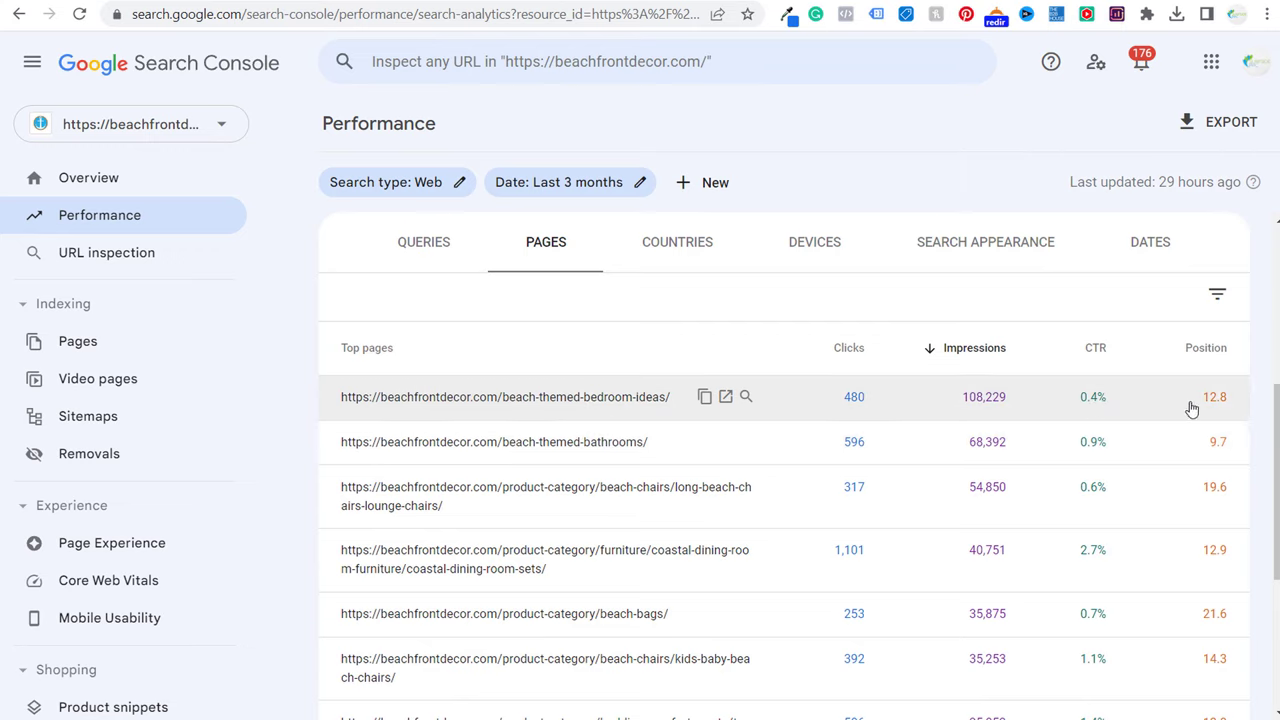
pyautogui.click(527, 399)
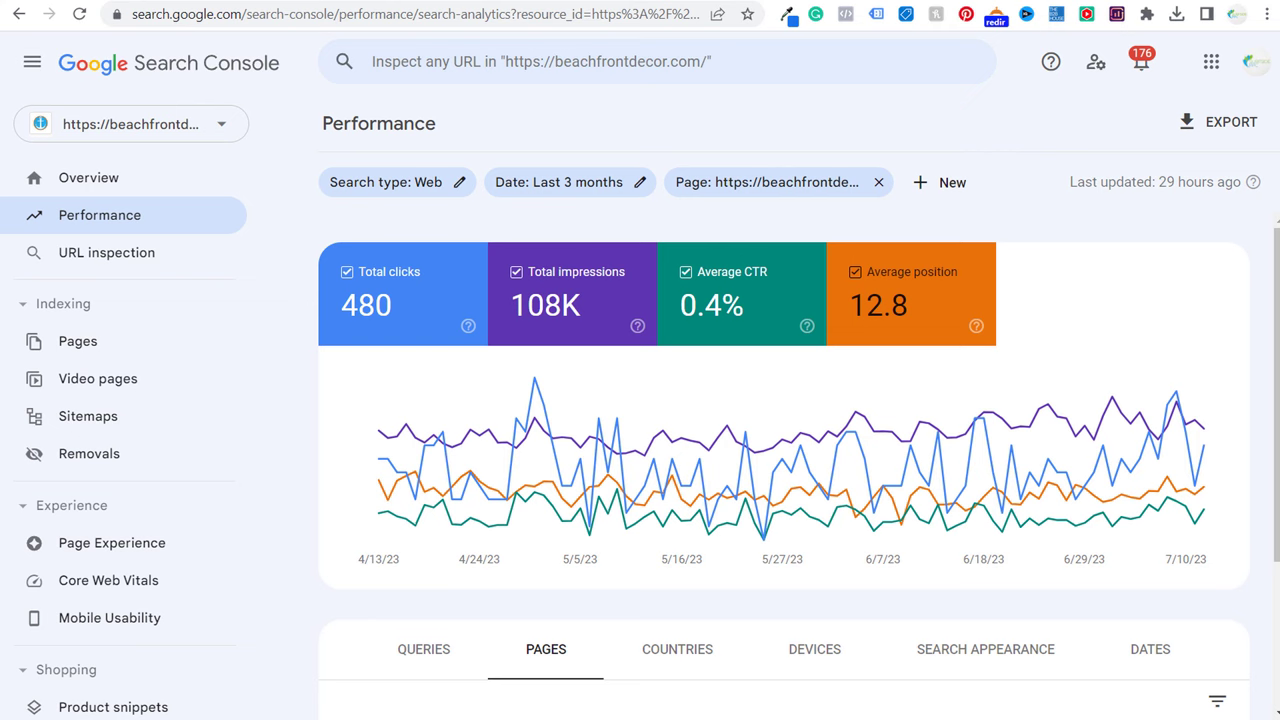
# - Show the search queries for the beach-themed bedroom ideas page, sorted by impressions
pyautogui.scroll(-2, 423, 434)
pyautogui.click(423, 434)
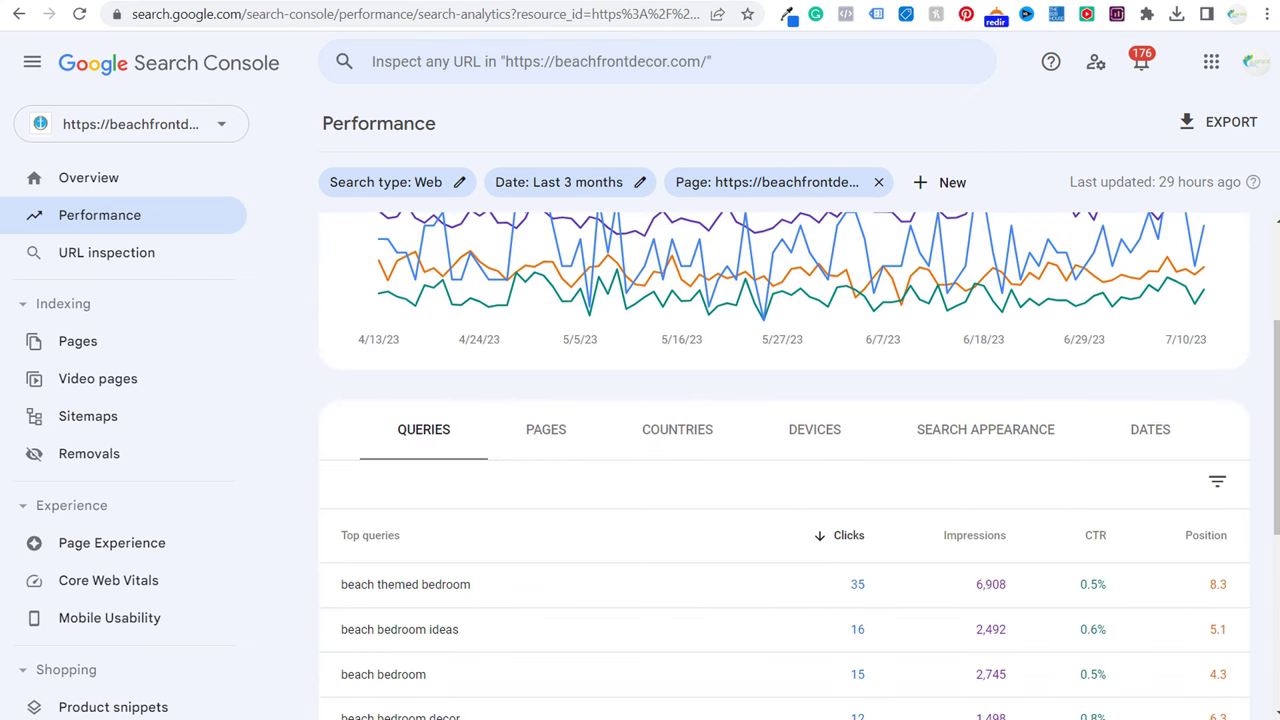
pyautogui.scroll(-2, 800, 465)
pyautogui.click(980, 302)
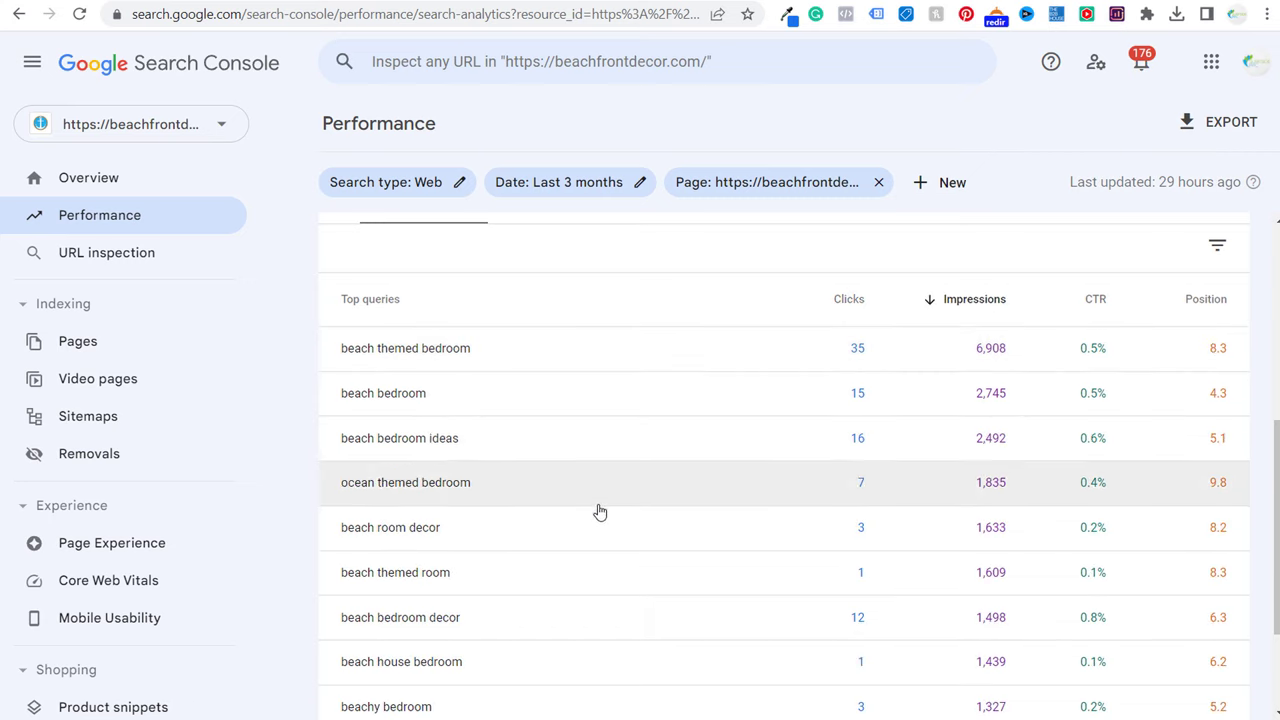
# - Review the first ten bedroom queries and set the query table to 250 rows per page
pyautogui.scroll(-1, 608, 375)
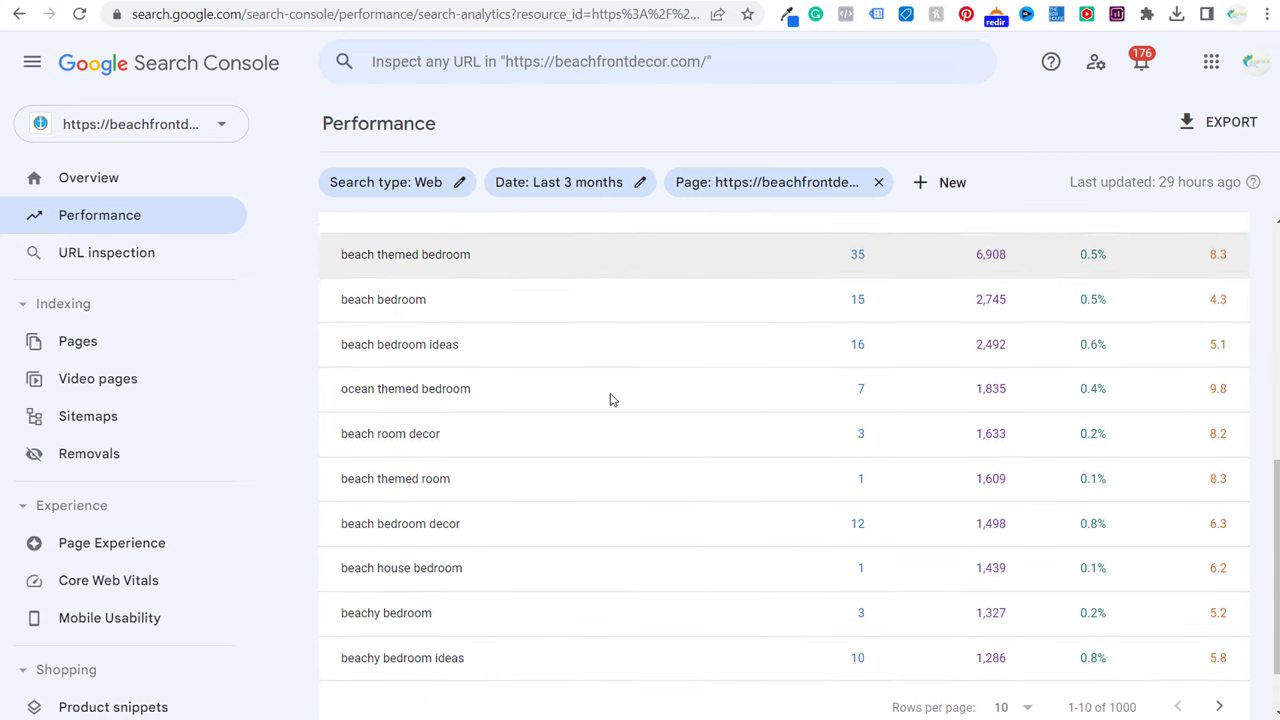
pyautogui.scroll(1, 601, 645)
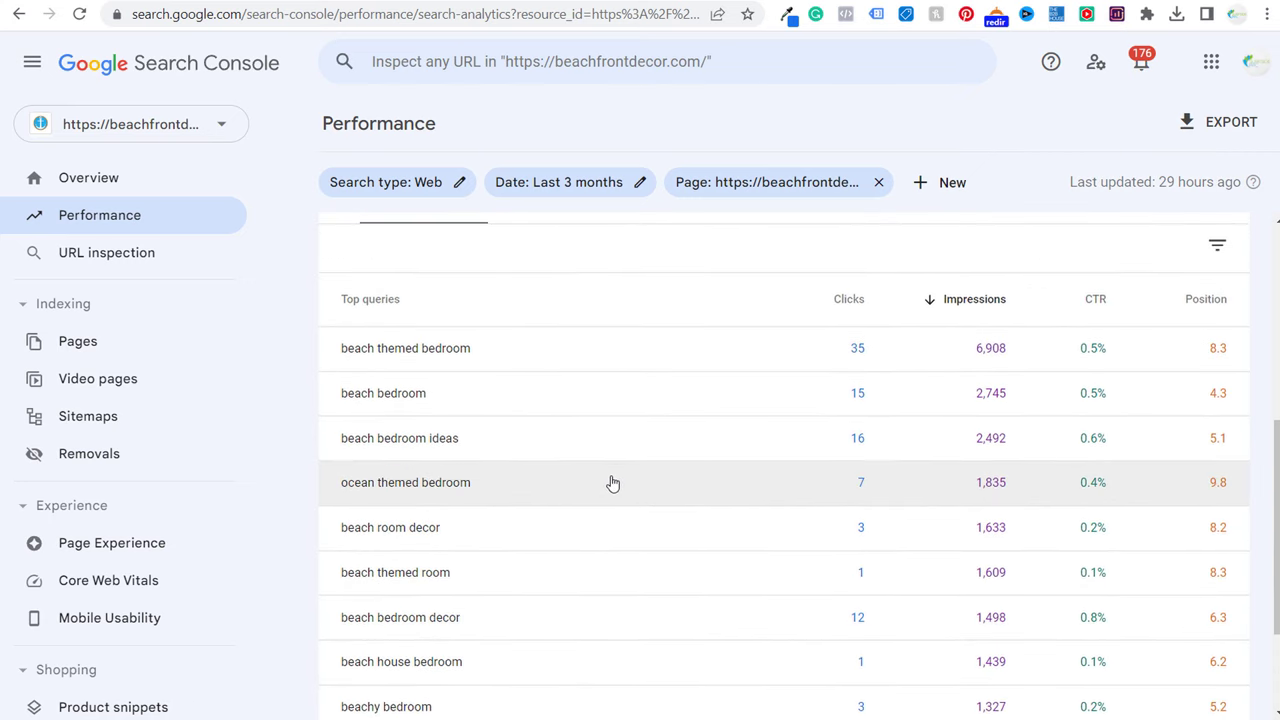
pyautogui.scroll(-1, 606, 500)
pyautogui.scroll(-1, 606, 537)
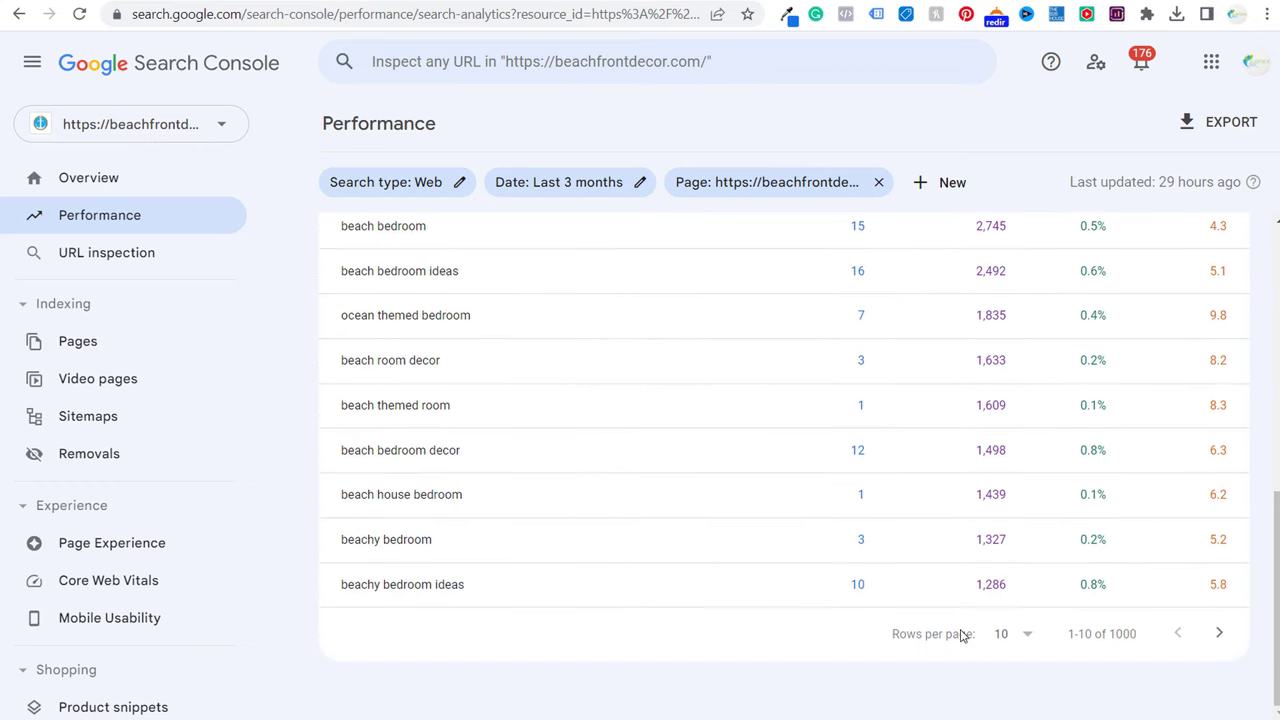
pyautogui.click(1027, 640)
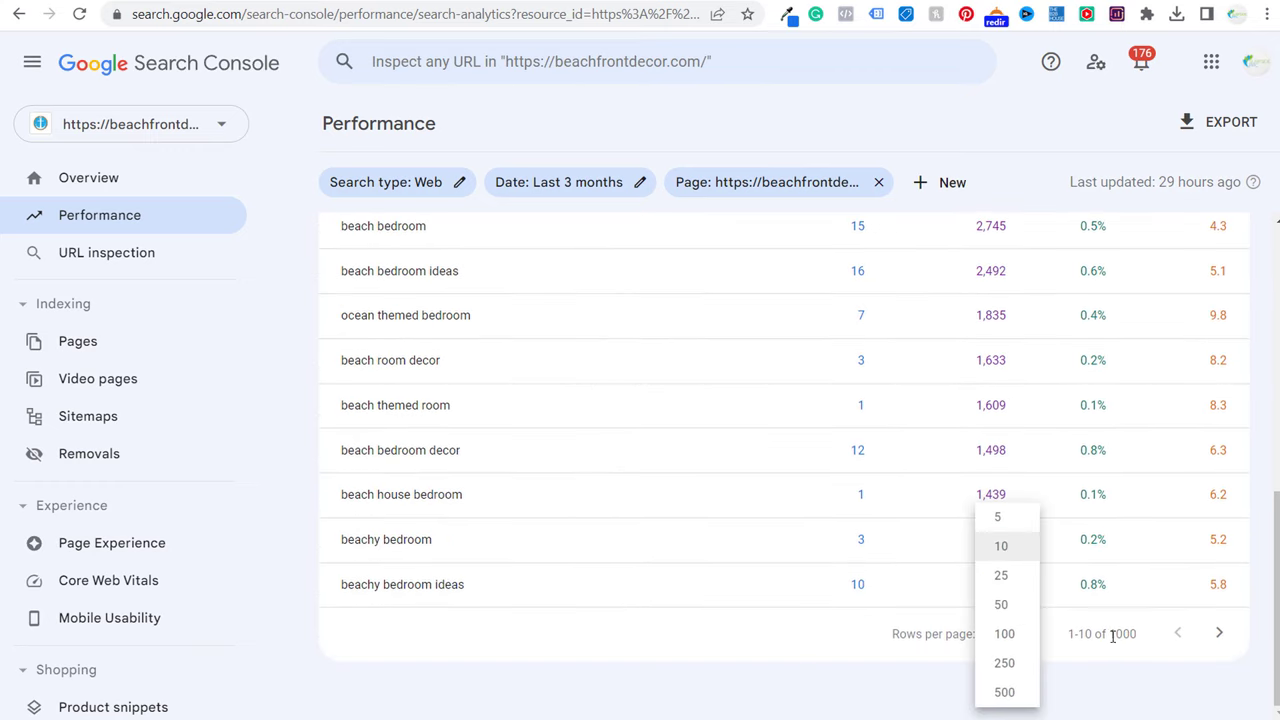
pyautogui.click(1012, 665)
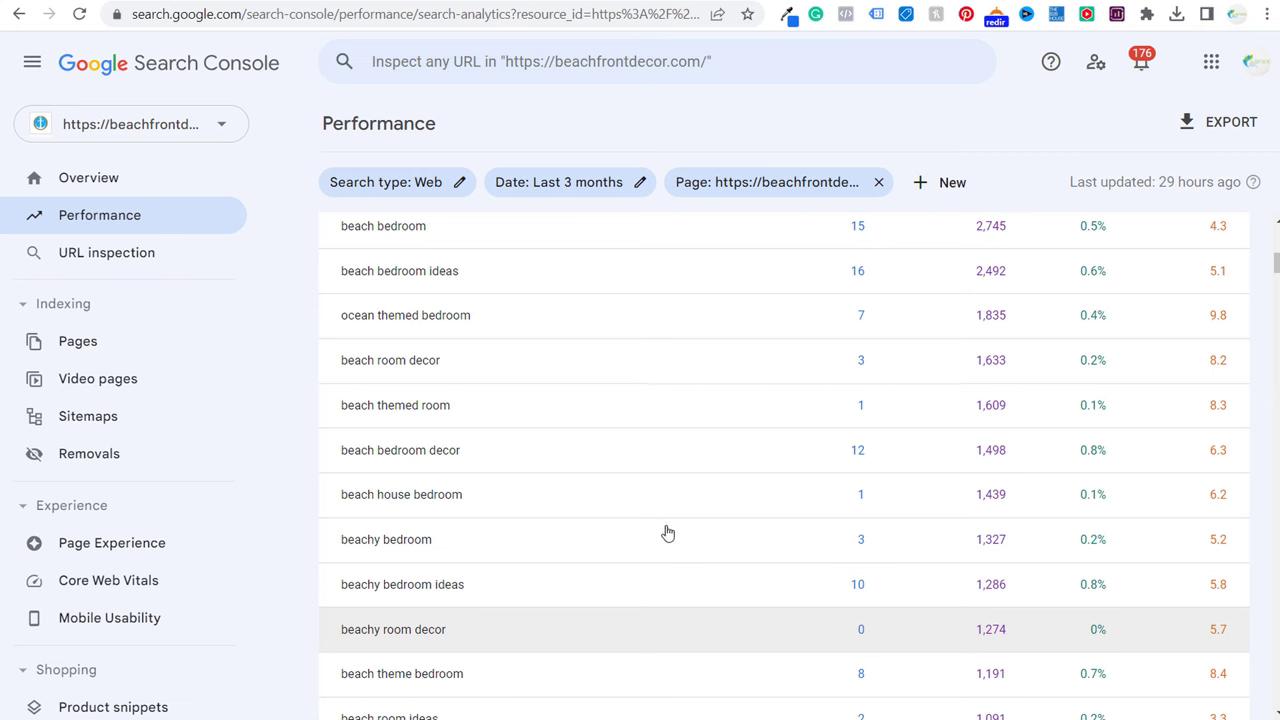
# - Examine the bedroom page's longer query list for high-impression keywords with few clicks
pyautogui.scroll(-2, 654, 517)
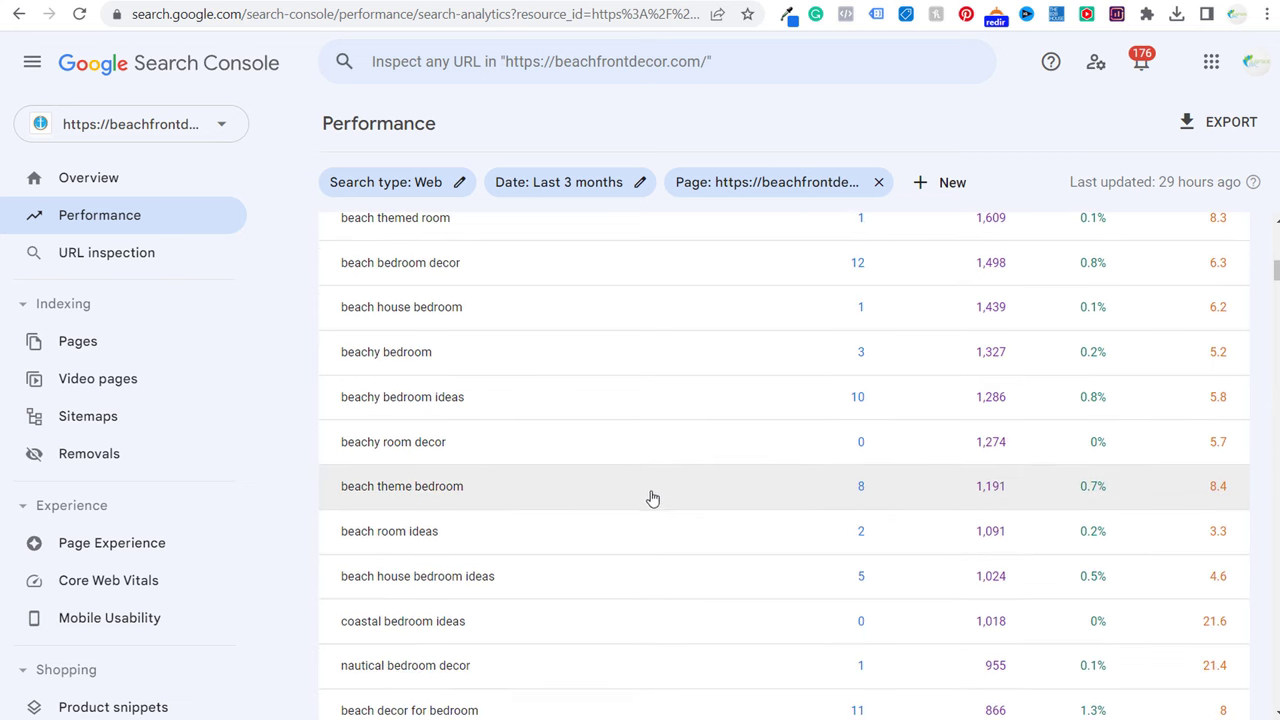
pyautogui.scroll(-2, 652, 497)
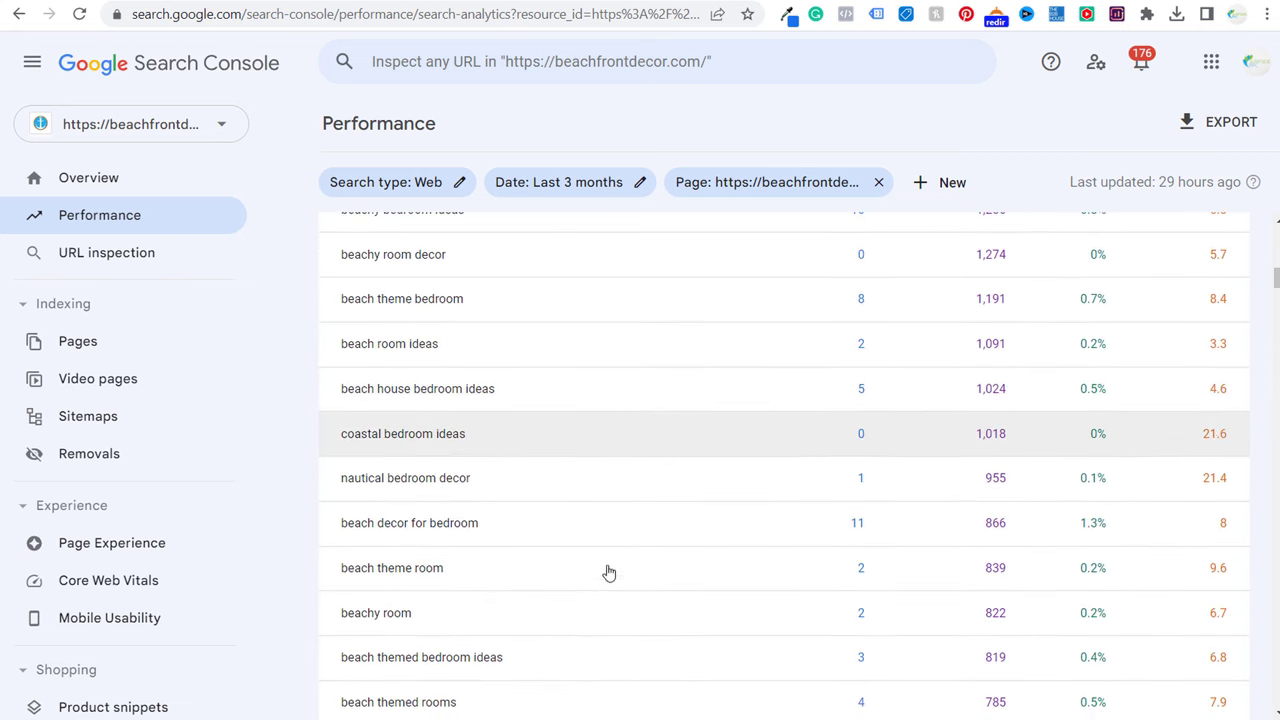
pyautogui.scroll(5, 691, 388)
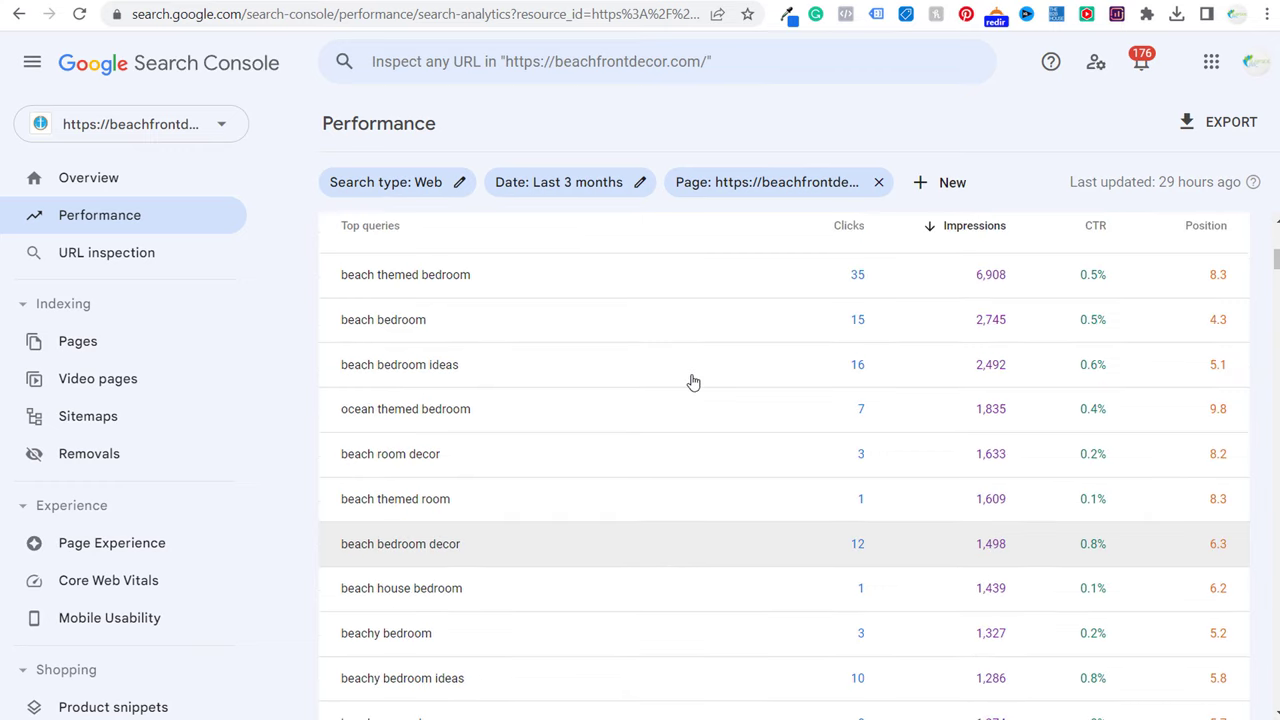
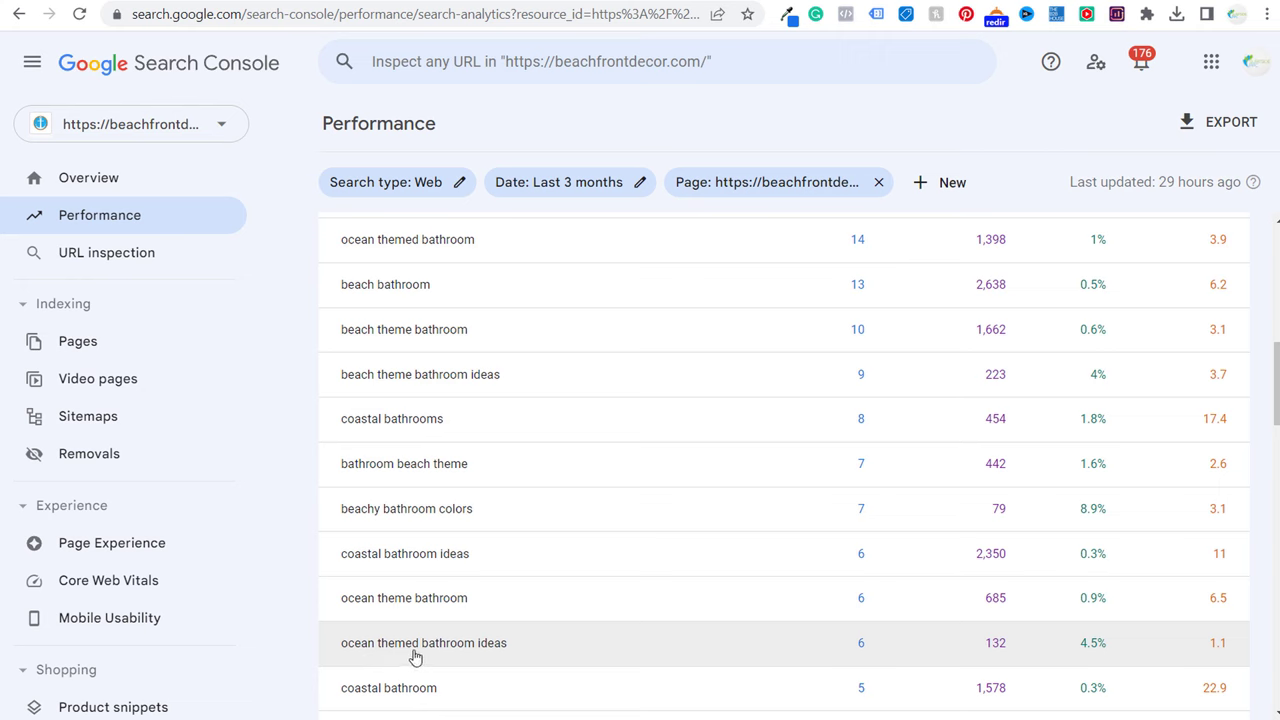
# - Compare the clicks, impressions, CTR and positions of the leading queries for the beach-themed bathrooms page, along with the page's overall metrics
pyautogui.scroll(1, 598, 540)
pyautogui.scroll(1, 391, 331)
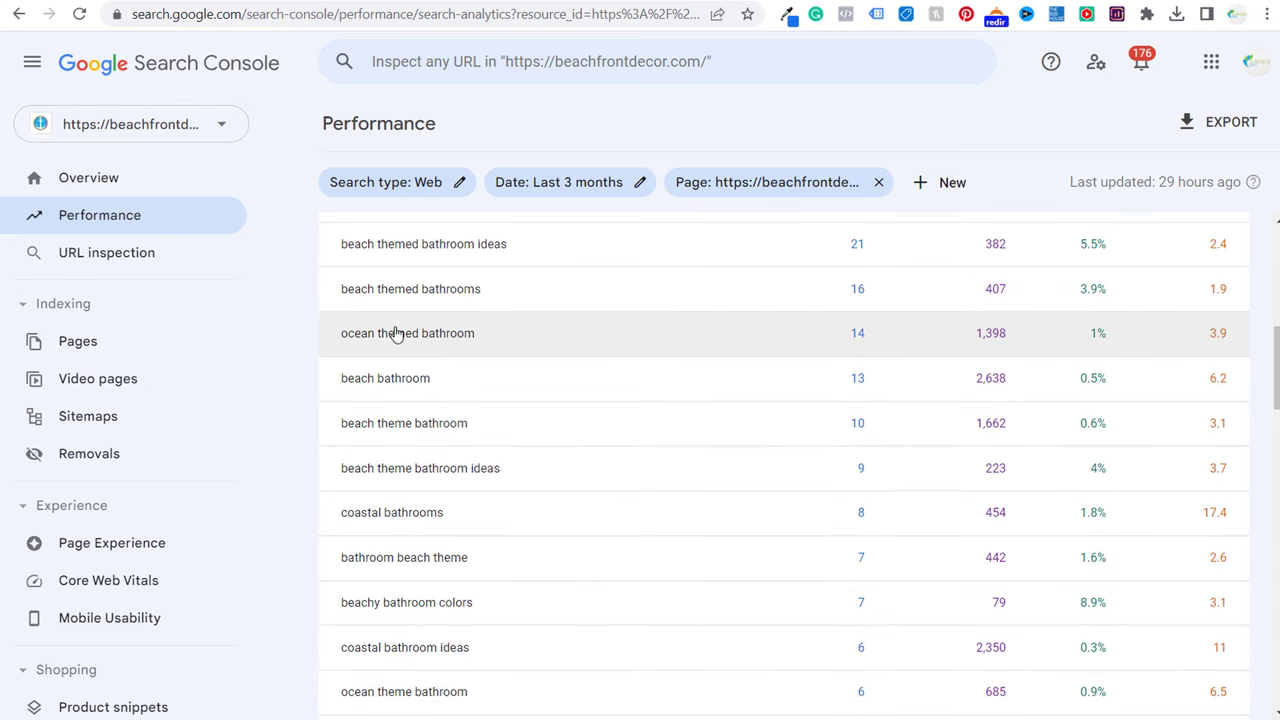
pyautogui.scroll(3, 537, 366)
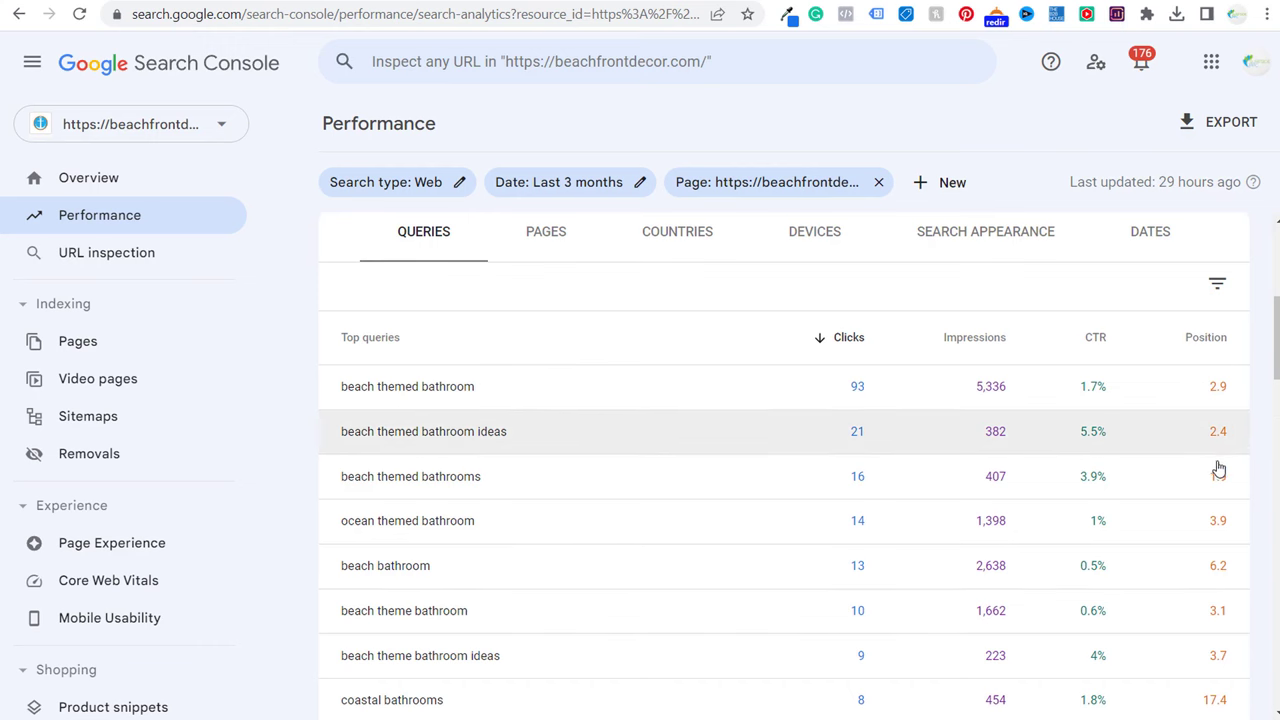
pyautogui.scroll(-1, 1218, 480)
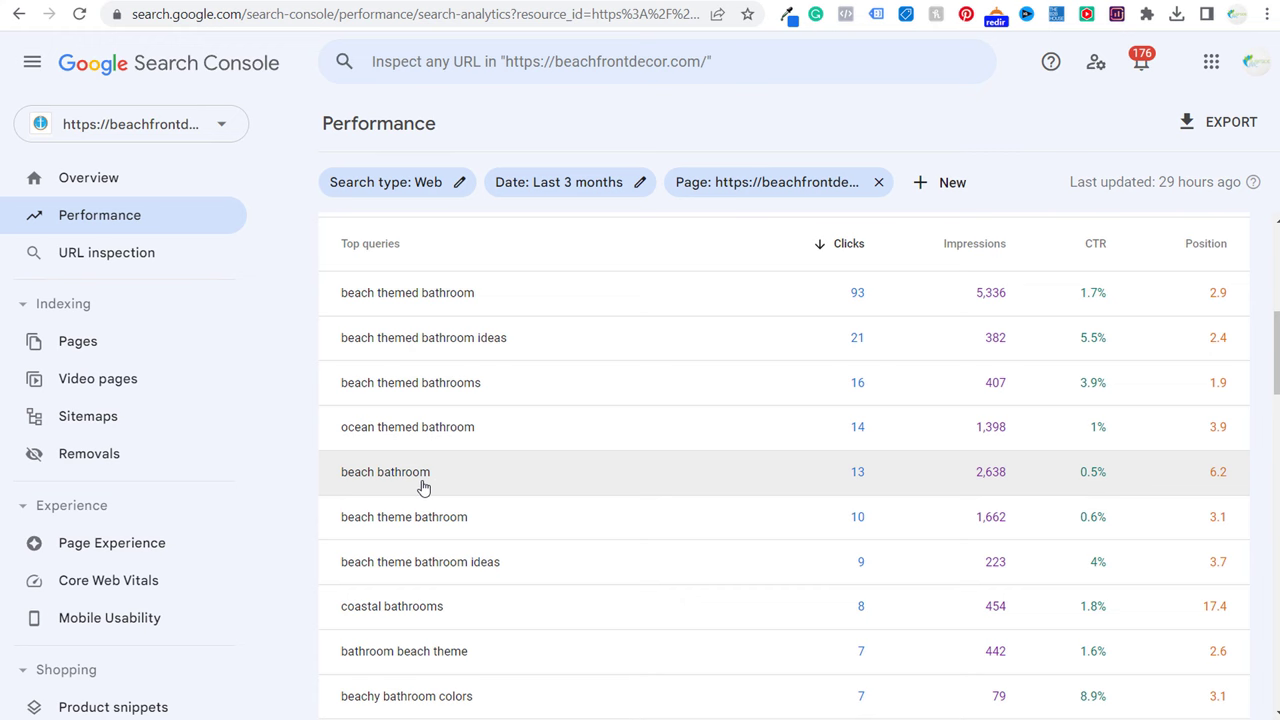
pyautogui.scroll(2, 680, 317)
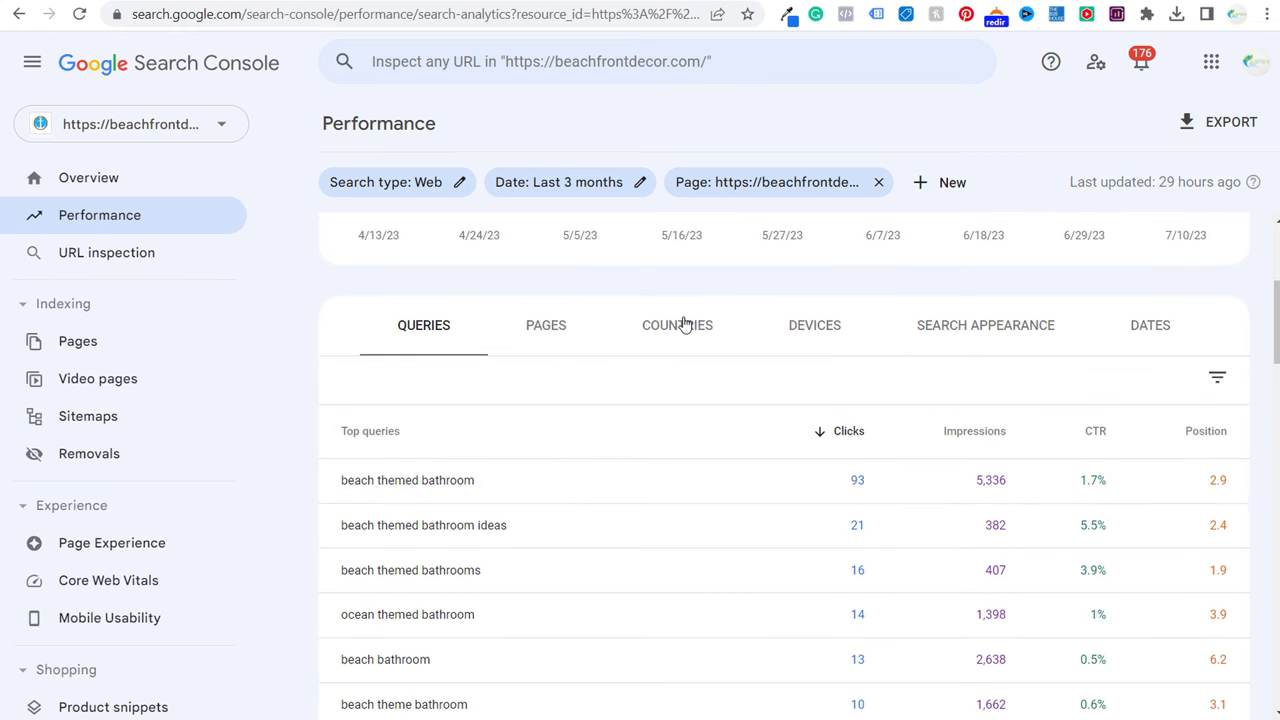
pyautogui.scroll(3, 683, 323)
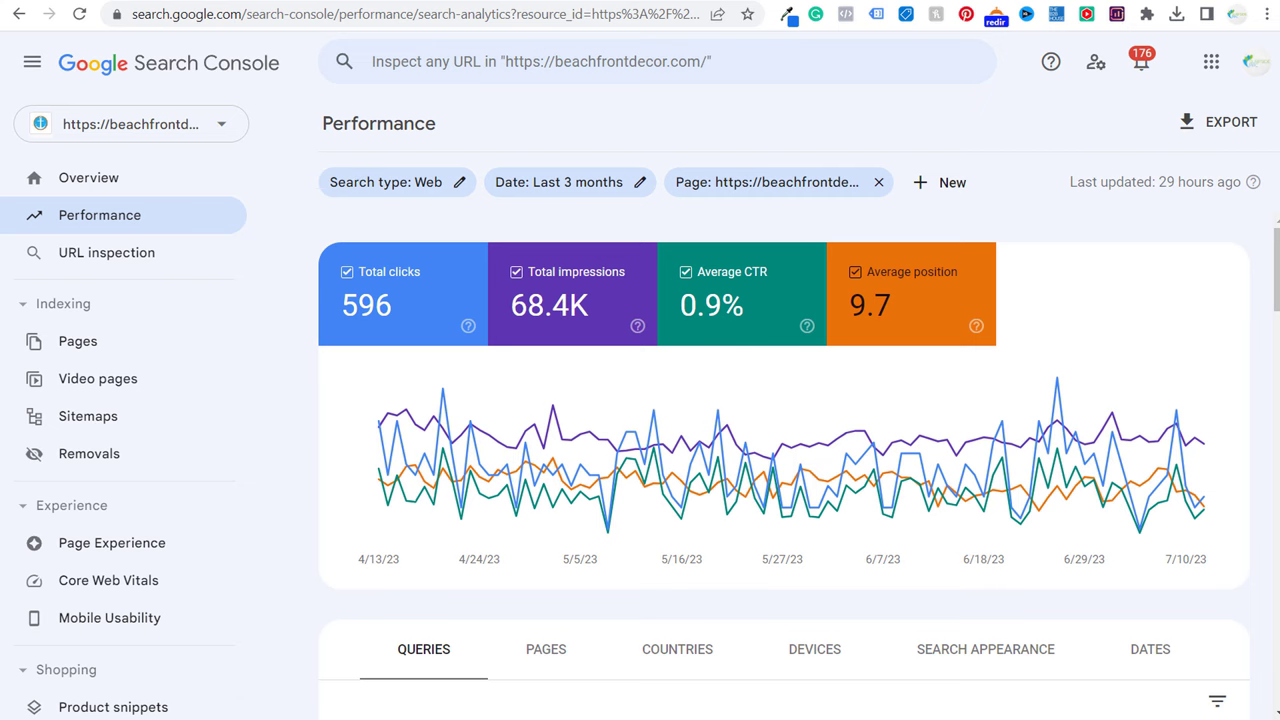
# - Examine the bathroom page's lower-click queries for keyword variations, from "coastal bathroom ideas" to "beach inspired bathroom"
pyautogui.scroll(-6, 797, 537)
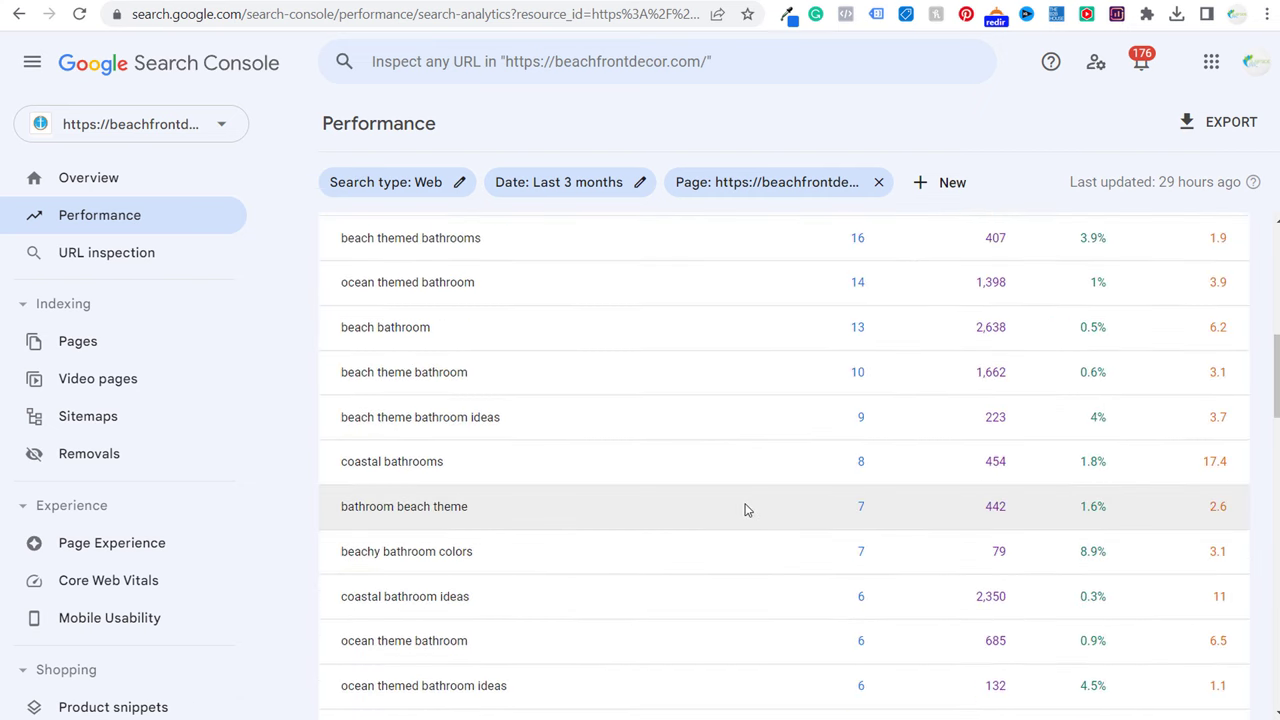
pyautogui.scroll(-3, 920, 568)
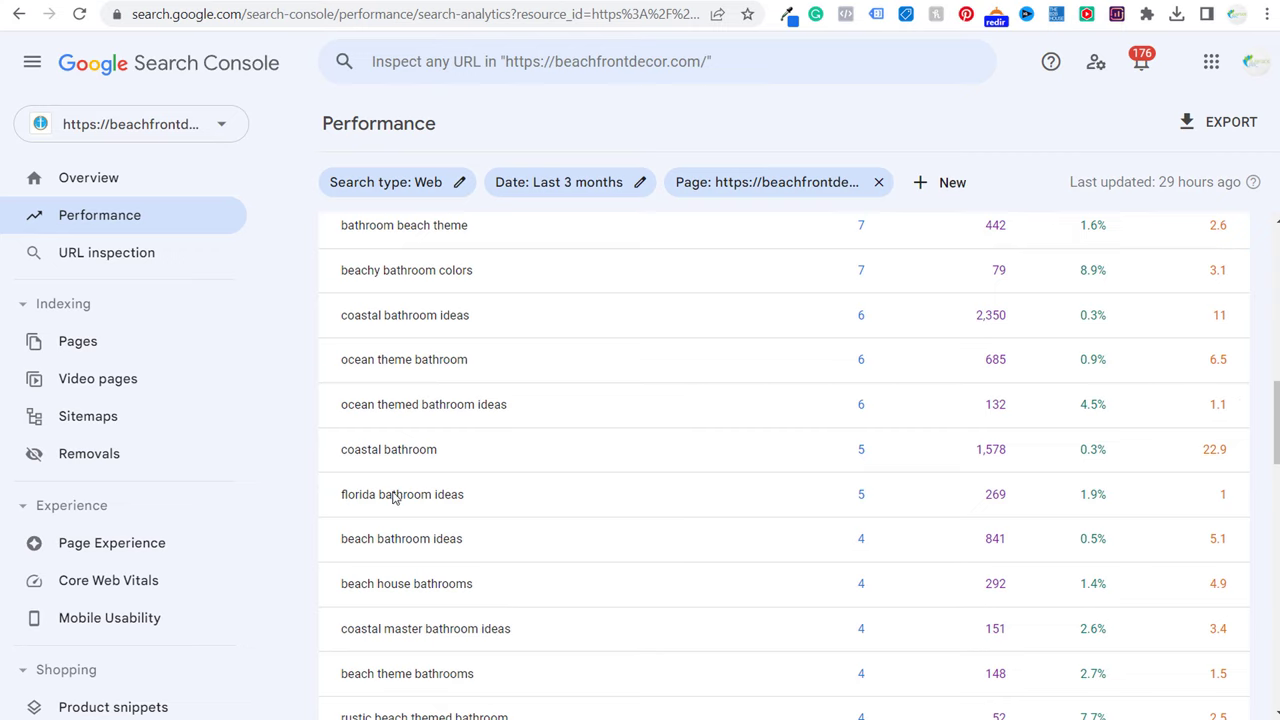
pyautogui.scroll(-1, 1021, 368)
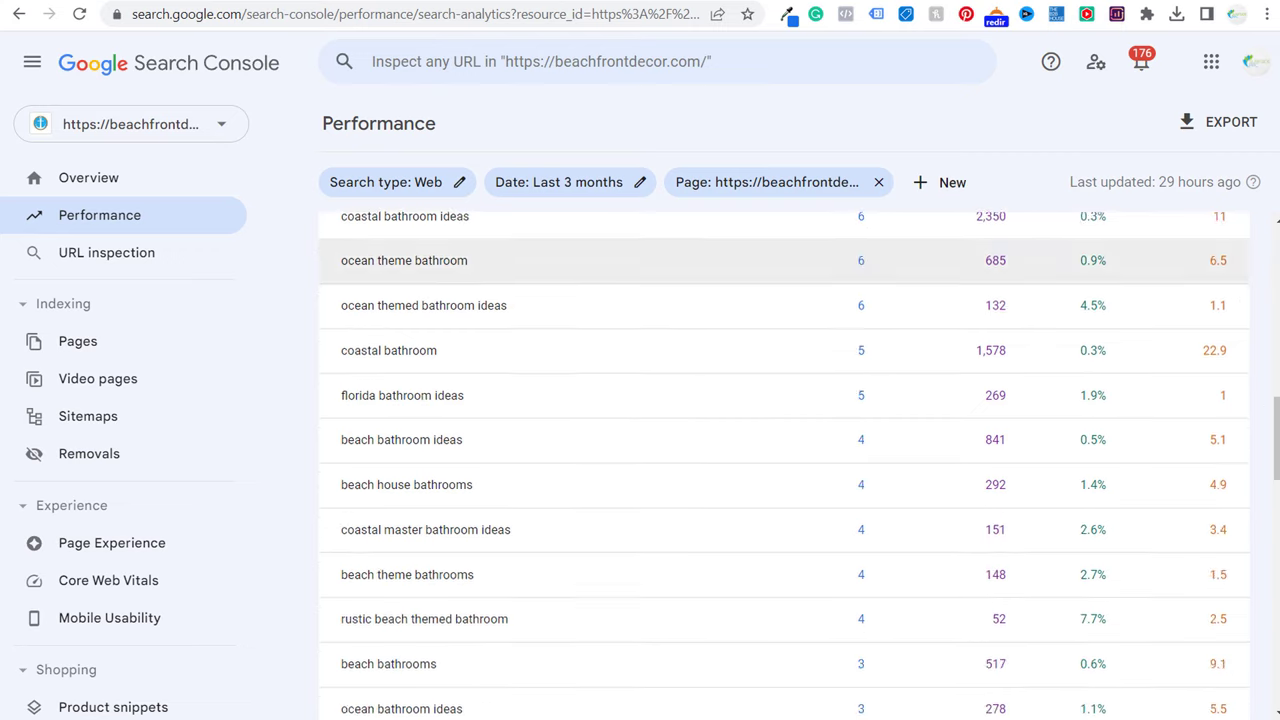
pyautogui.scroll(-1, 784, 460)
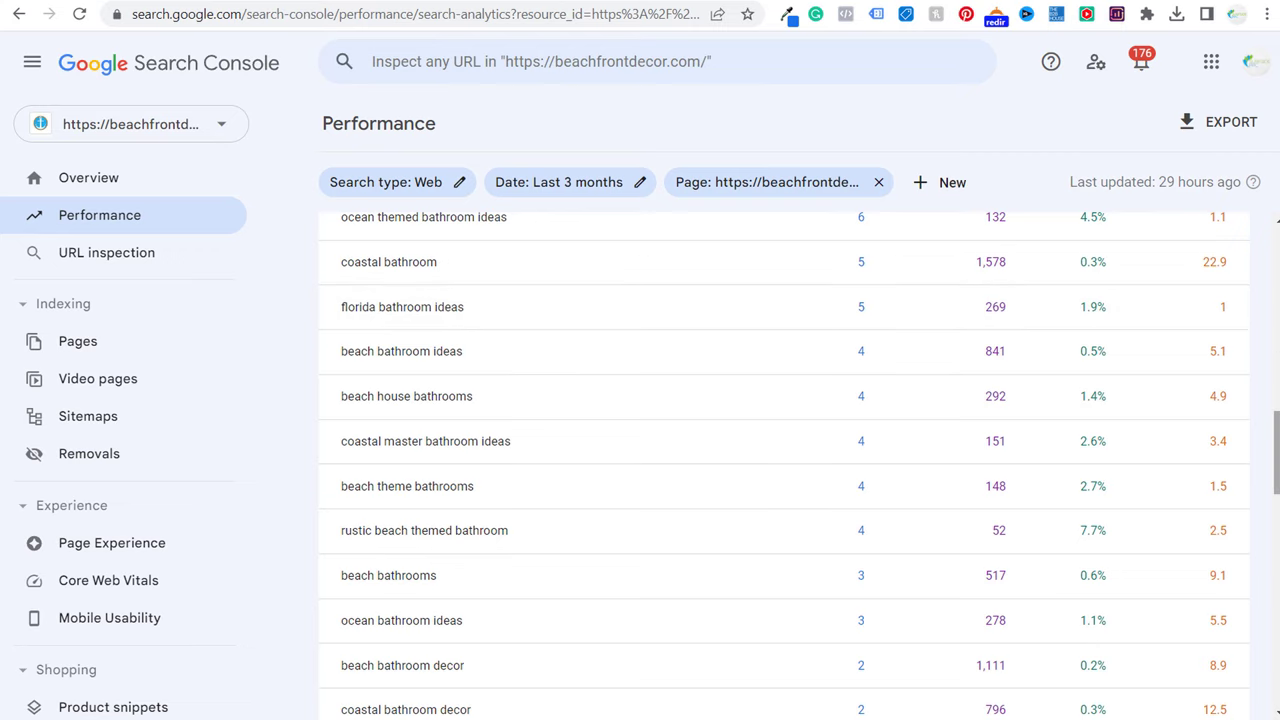
pyautogui.moveTo(1275, 447)
pyautogui.mouseDown()
pyautogui.moveTo(1275, 629)
pyautogui.moveTo(1274, 325)
pyautogui.moveTo(1270, 425)
pyautogui.mouseUp()
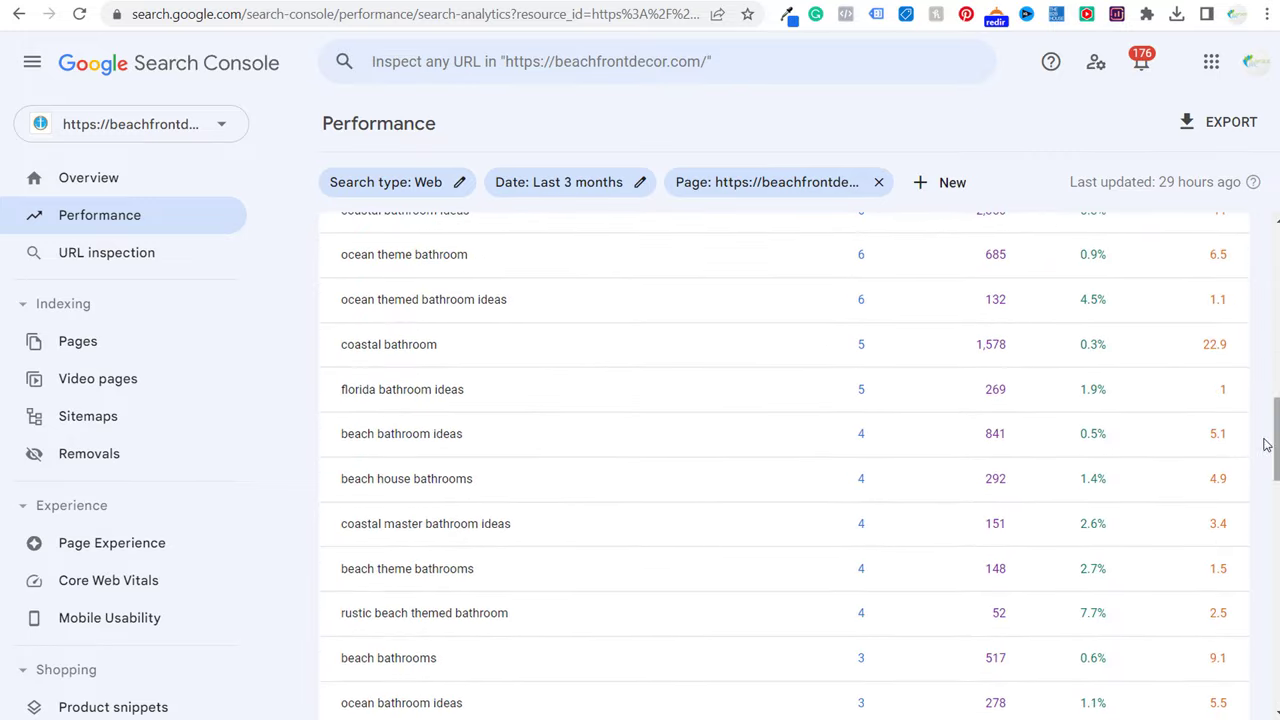
pyautogui.scroll(-2, 566, 372)
pyautogui.scroll(2, 566, 378)
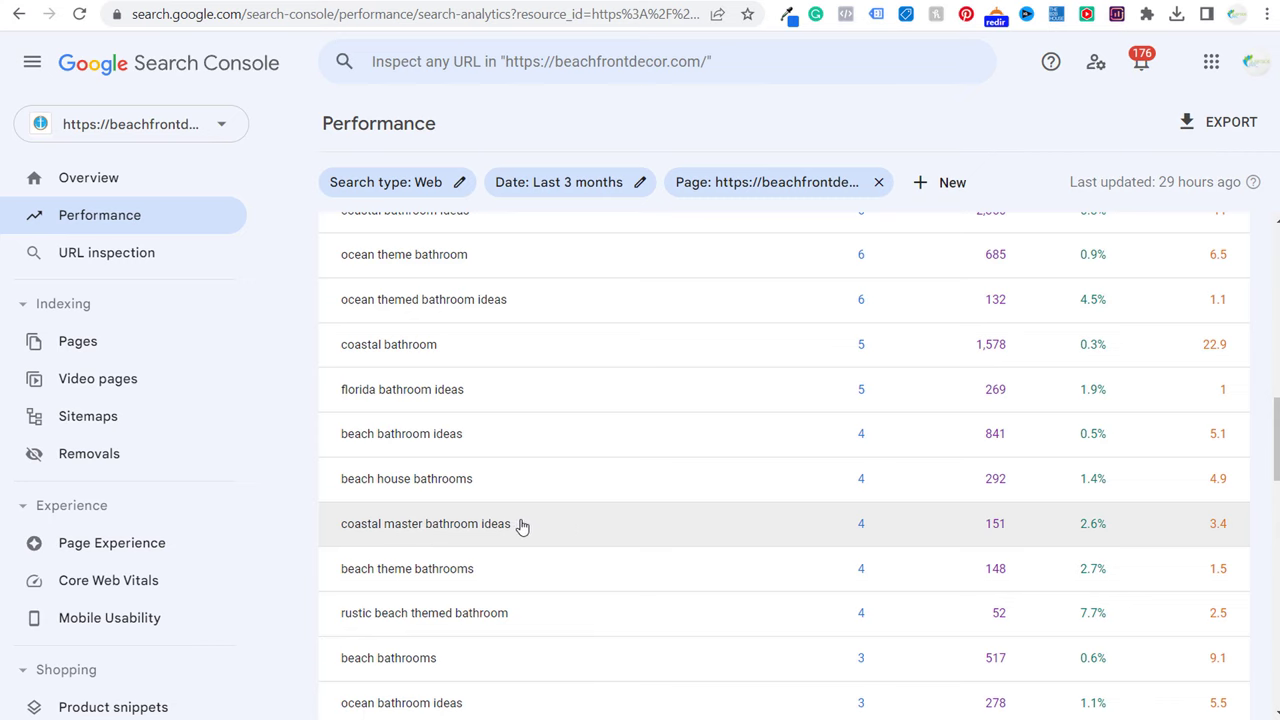
pyautogui.scroll(-2, 1177, 480)
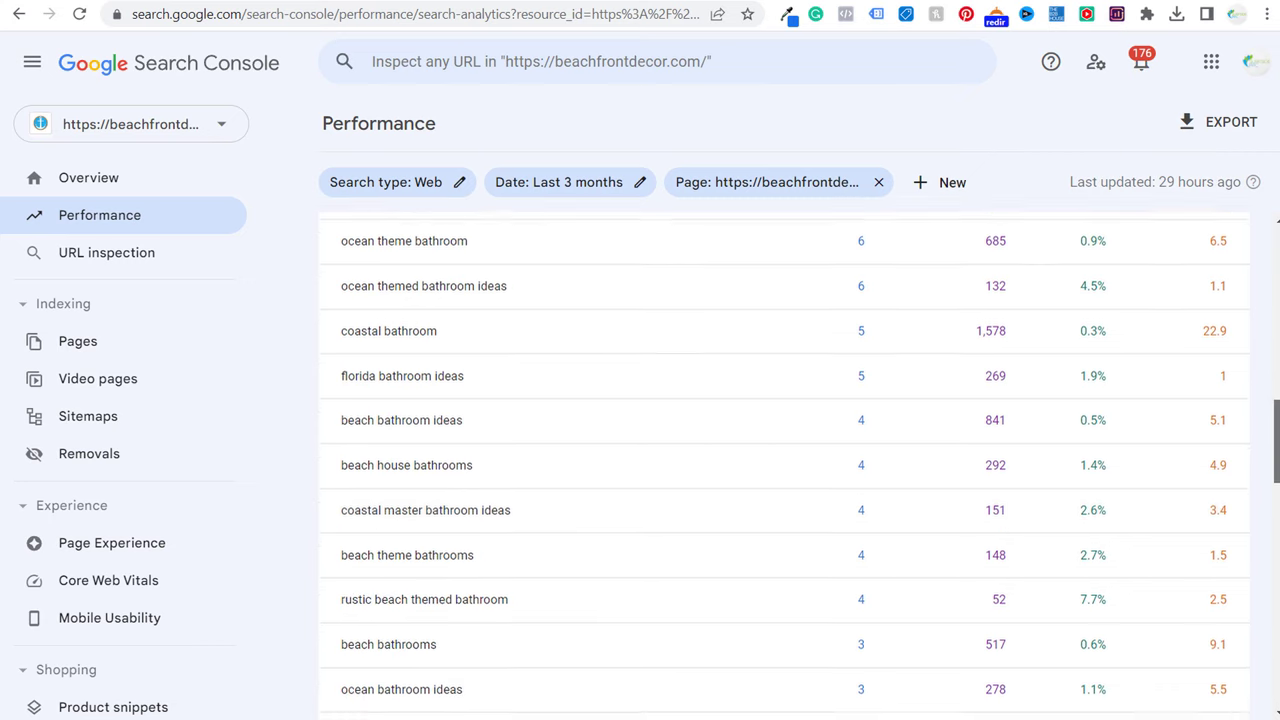
pyautogui.scroll(-3, 785, 465)
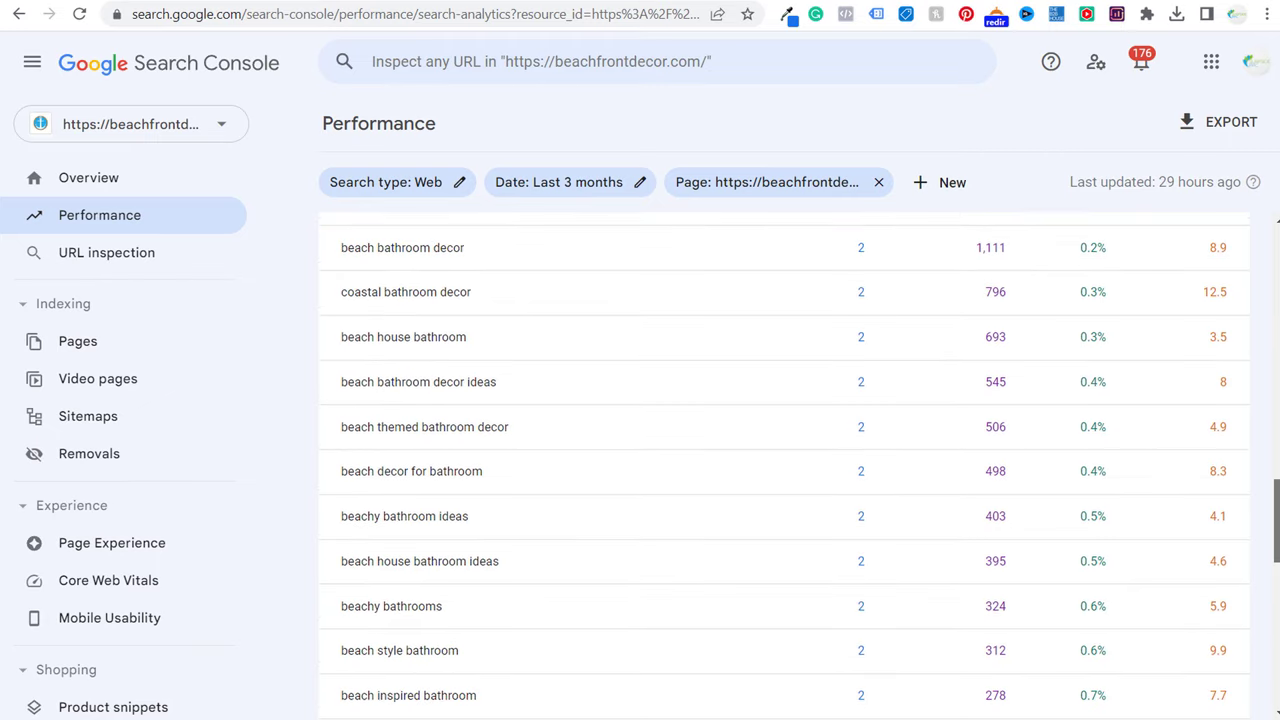
# - Recheck the bathroom page's query variations from the low-click terms back up to the higher-click ones
pyautogui.scroll(3, 784, 468)
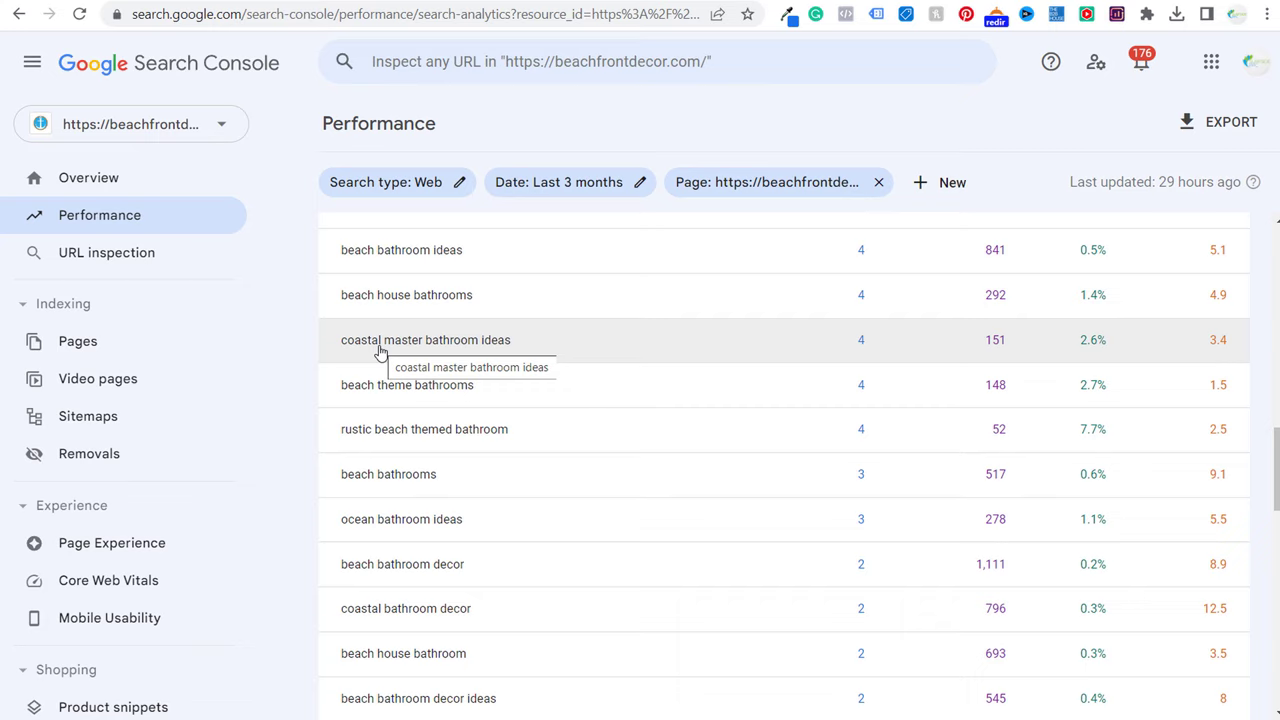
pyautogui.scroll(5, 1275, 450)
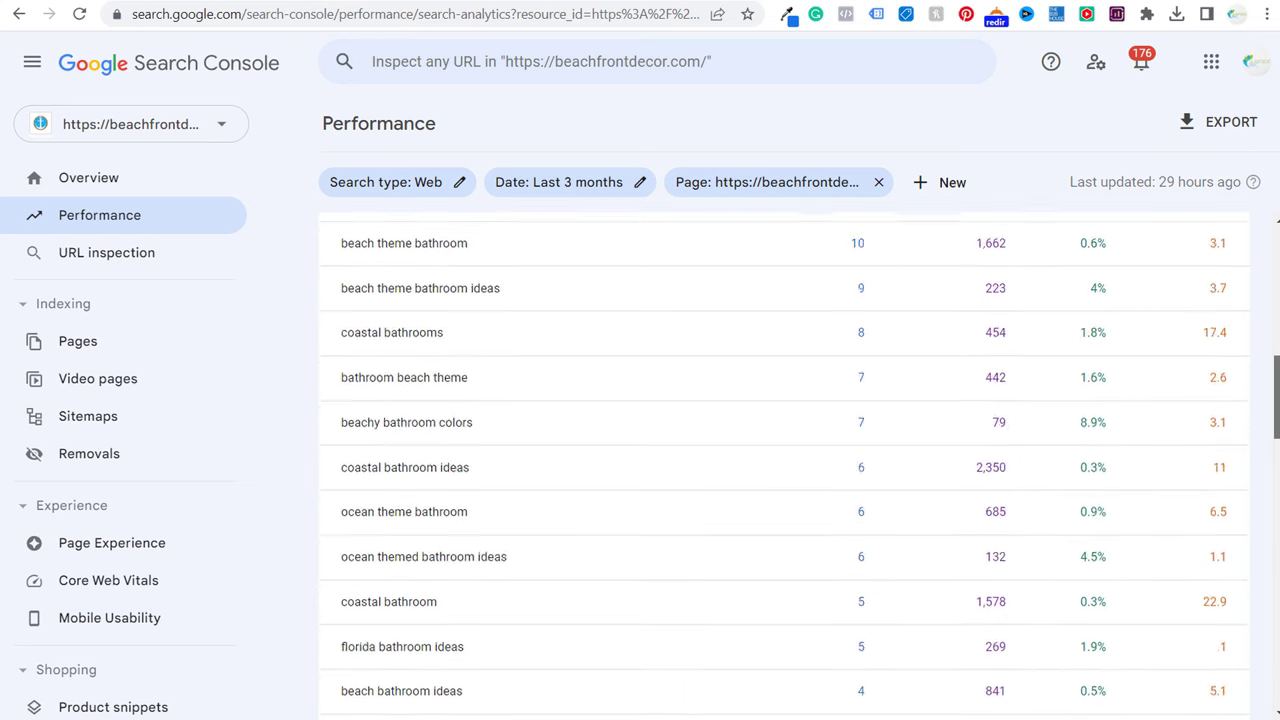
pyautogui.scroll(8, 1249, 278)
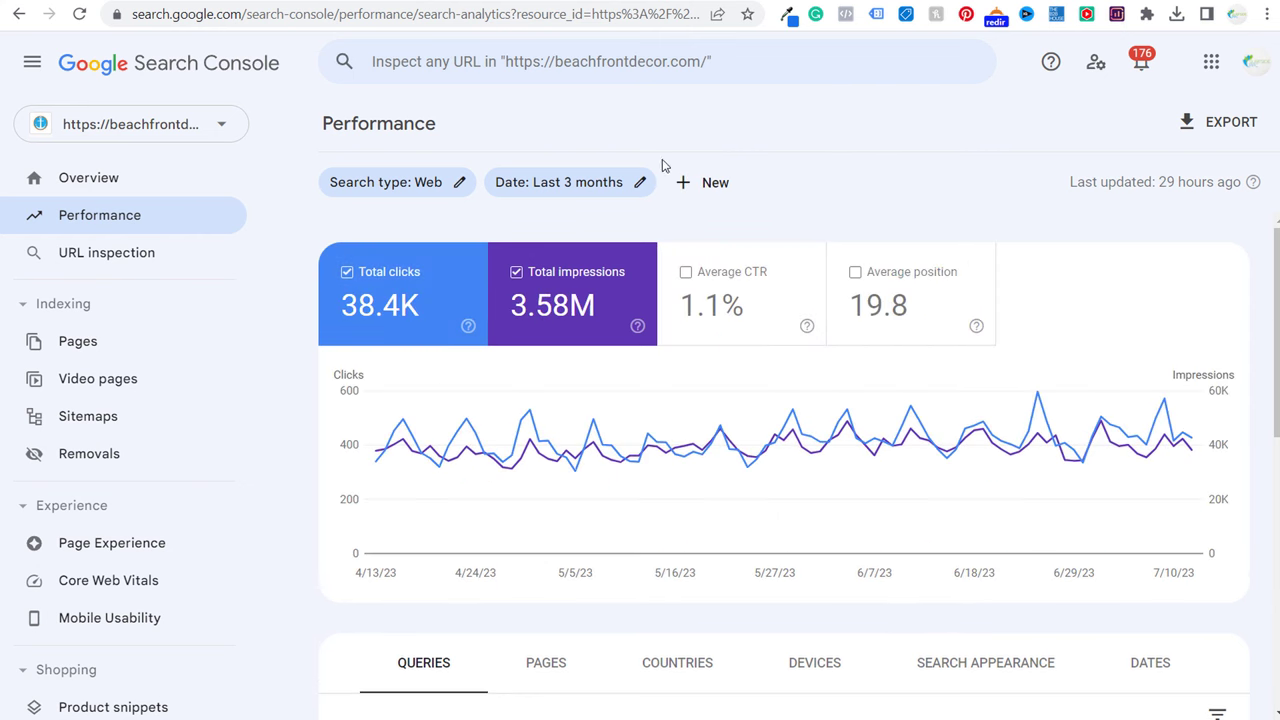
# - Set the site-wide performance report's date range to compare the last 6 months to the previous period
pyautogui.click(636, 190)
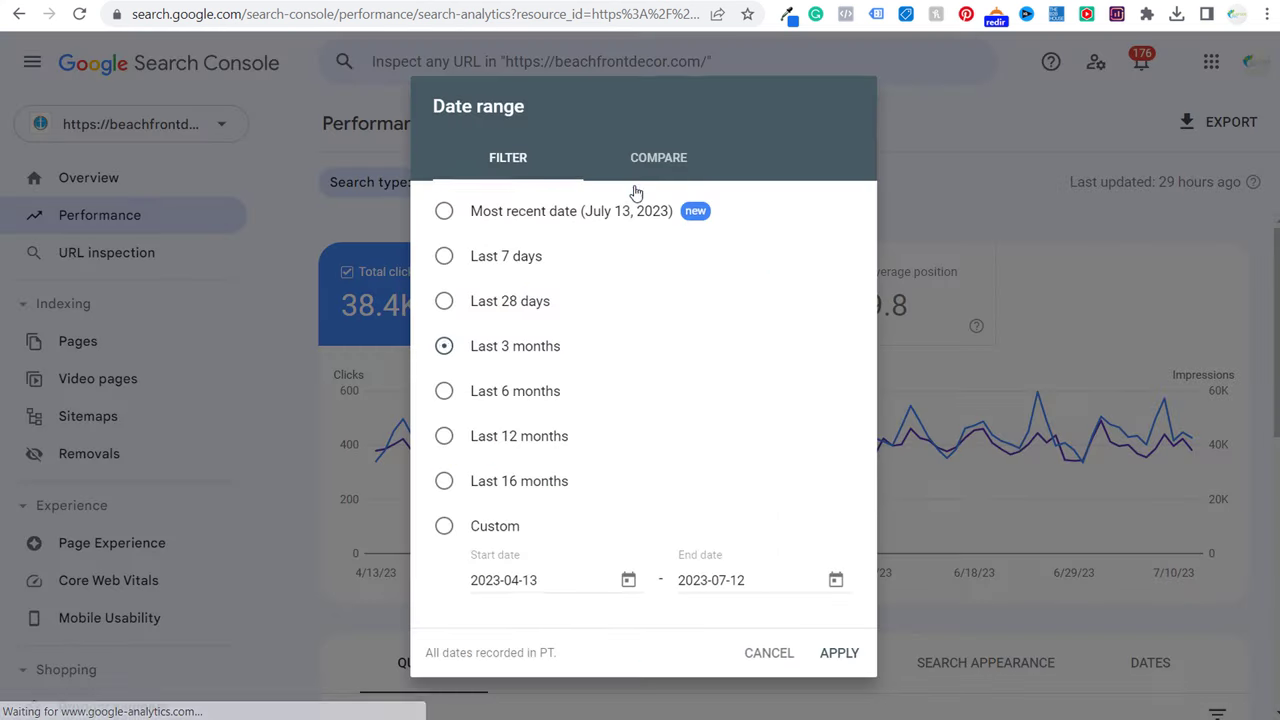
pyautogui.click(511, 409)
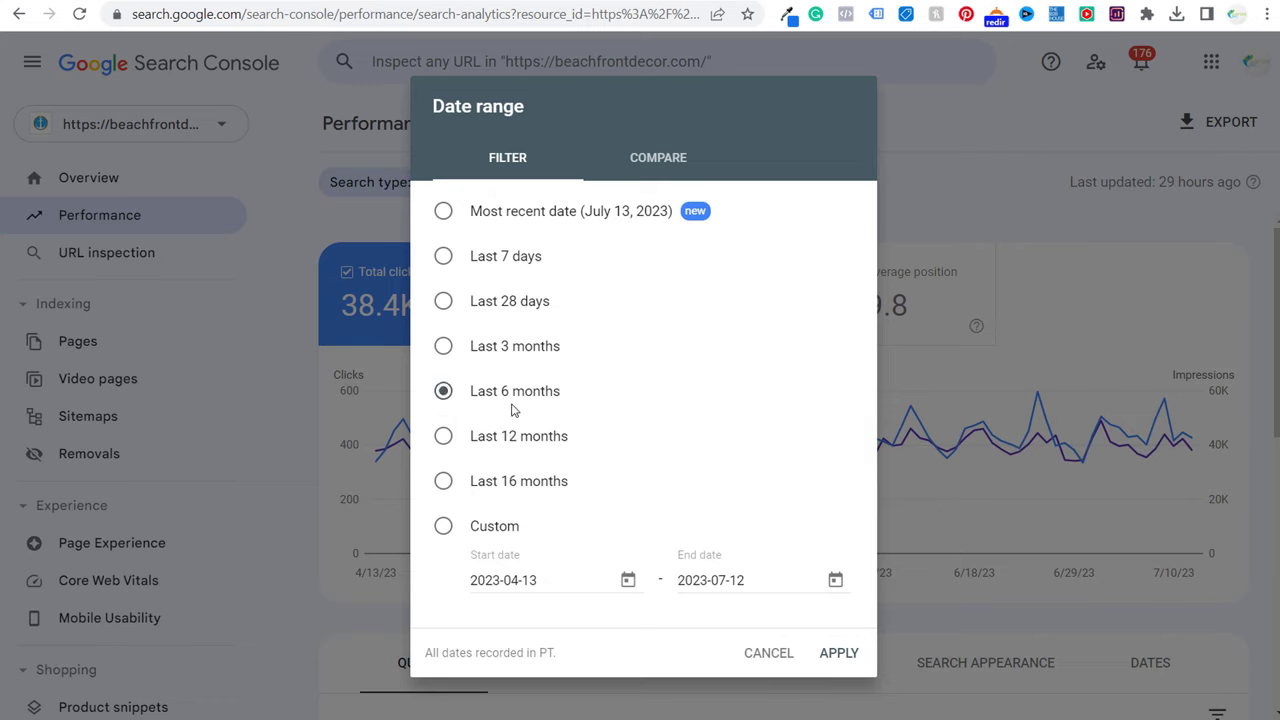
pyautogui.click(656, 160)
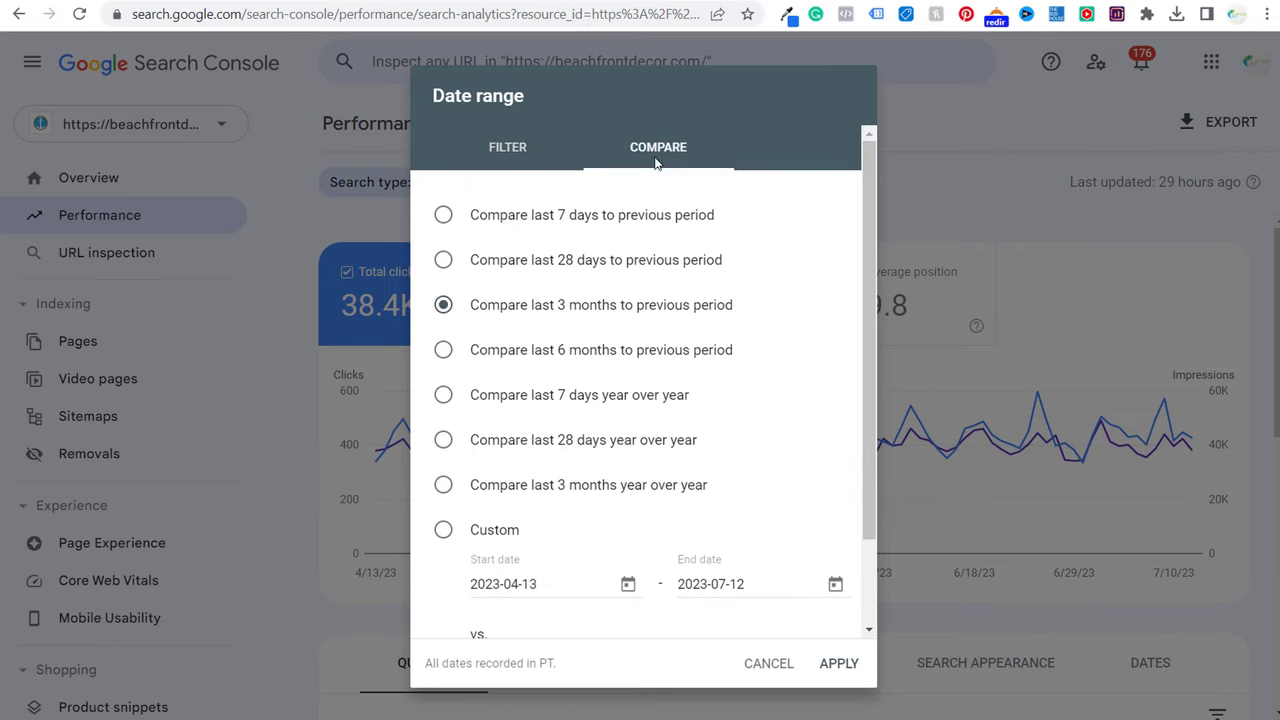
pyautogui.click(554, 357)
pyautogui.click(839, 663)
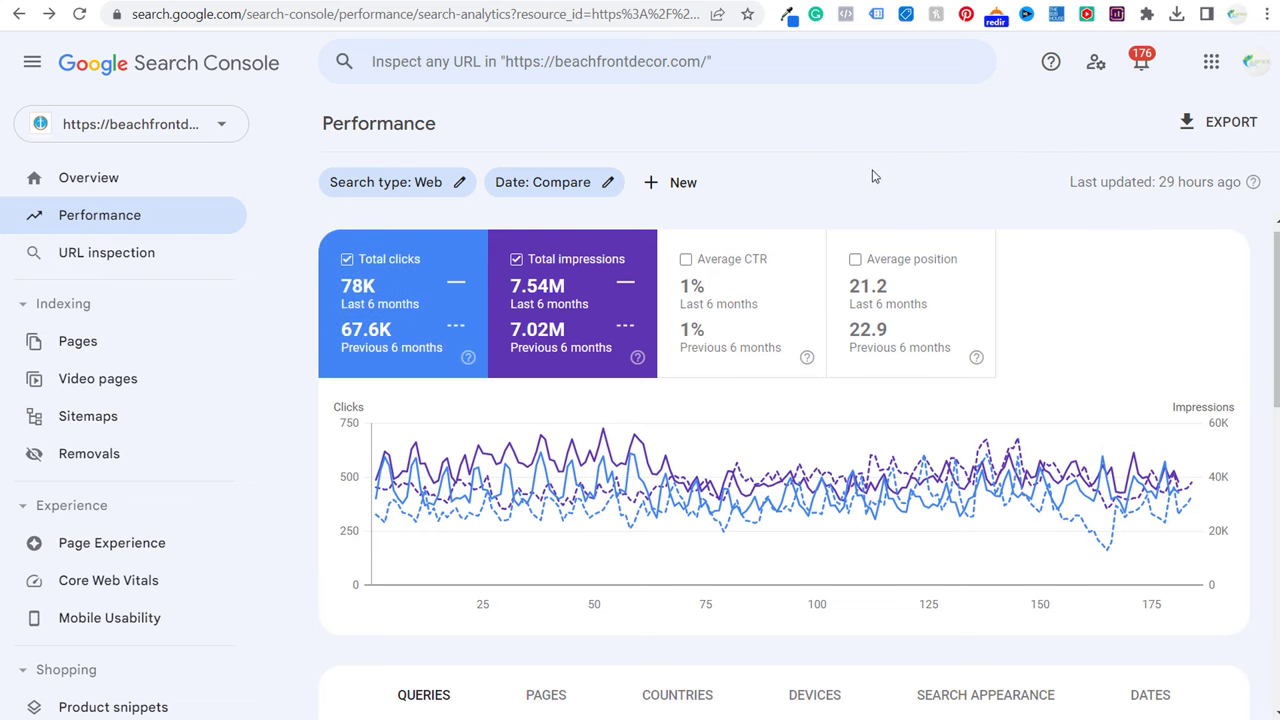
# - Sort the compared queries by impressions difference, largest gains first, and review which queries grew
pyautogui.moveTo(1274, 284); pyautogui.dragTo(1276, 459)
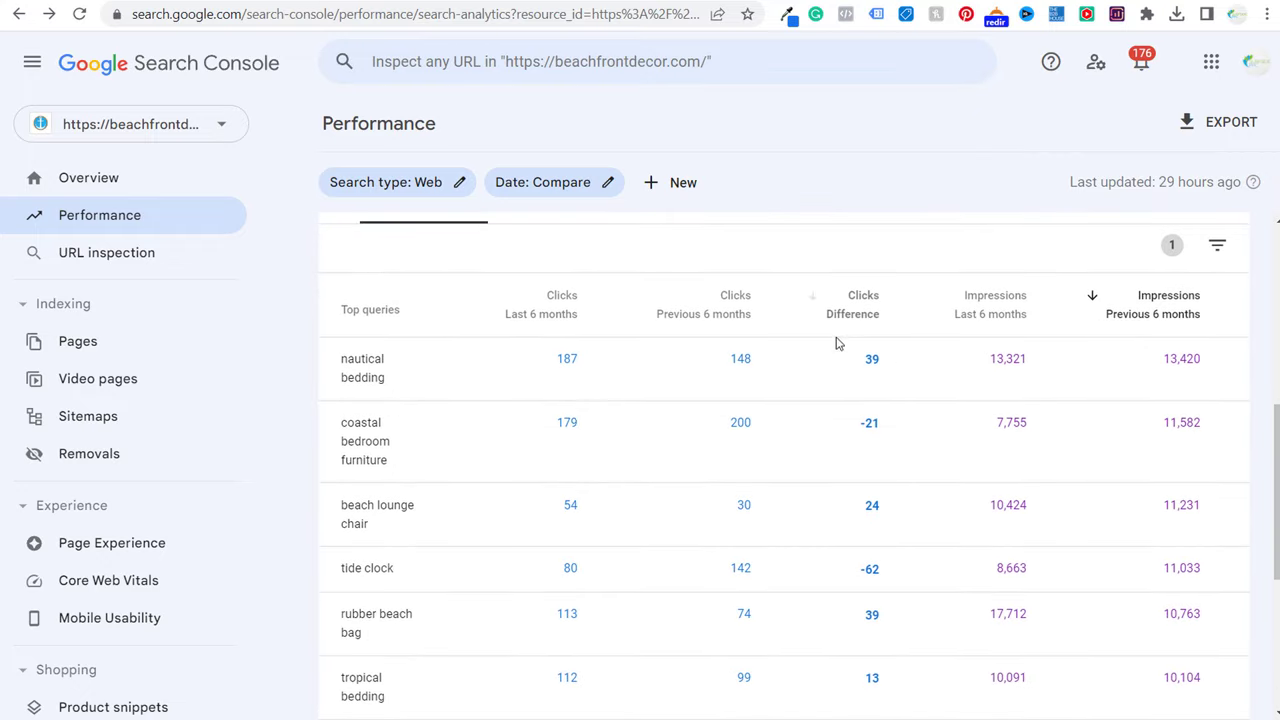
pyautogui.middleClick(655, 449)
pyautogui.hscroll(2, 655, 449)
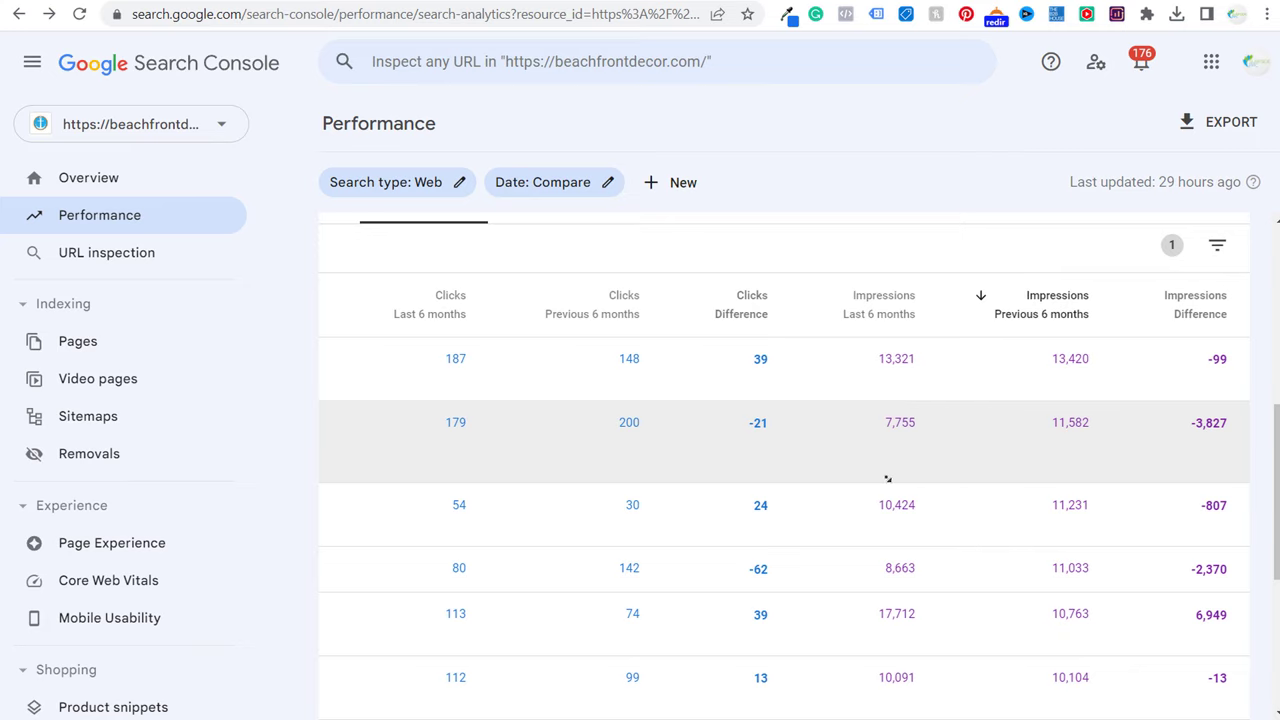
pyautogui.click(1210, 310)
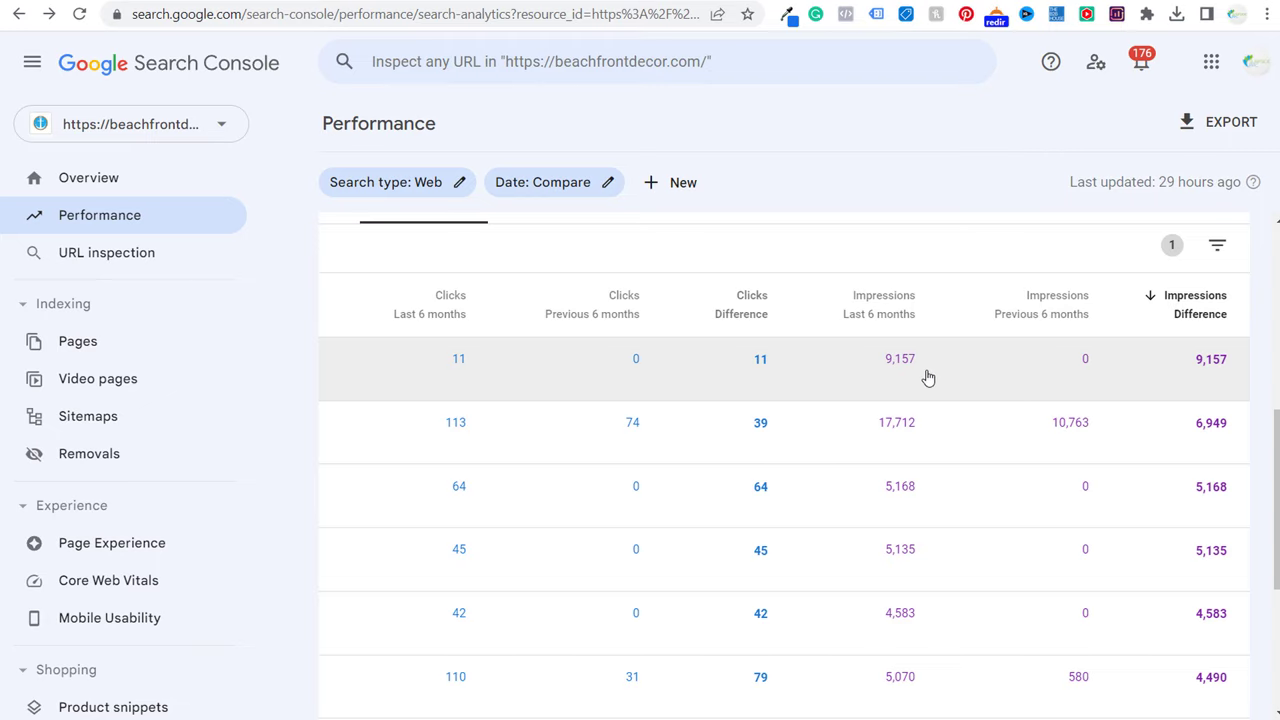
pyautogui.hscroll(-3, 548, 395)
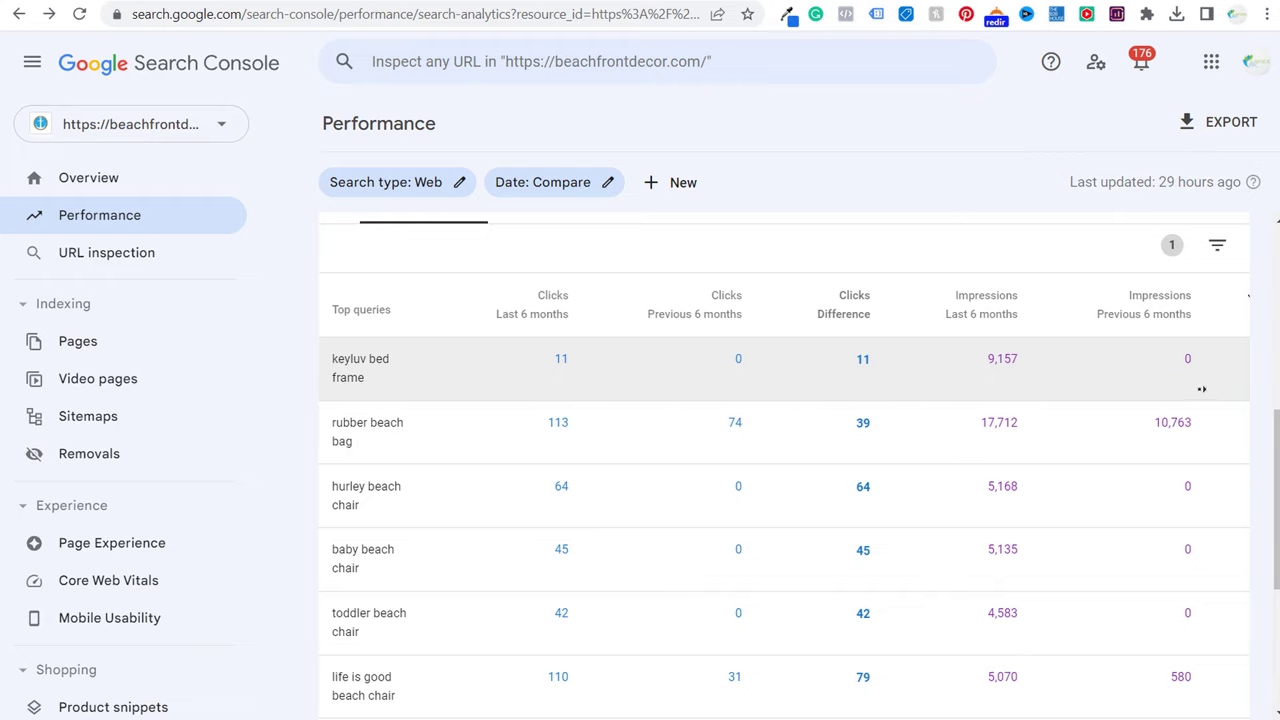
pyautogui.hscroll(3, 1200, 389)
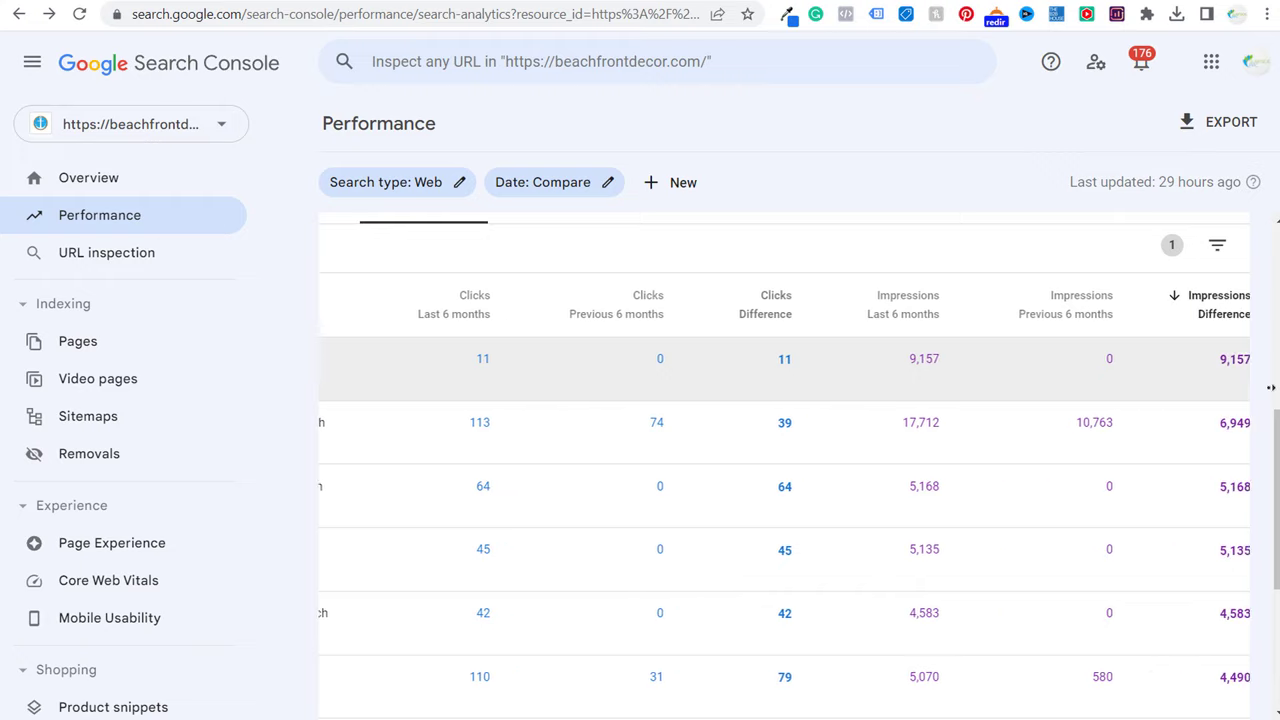
# - Reverse the impressions difference sort to put the largest losses first, and examine the declining queries for non-seasonal terms
pyautogui.click(1183, 306)
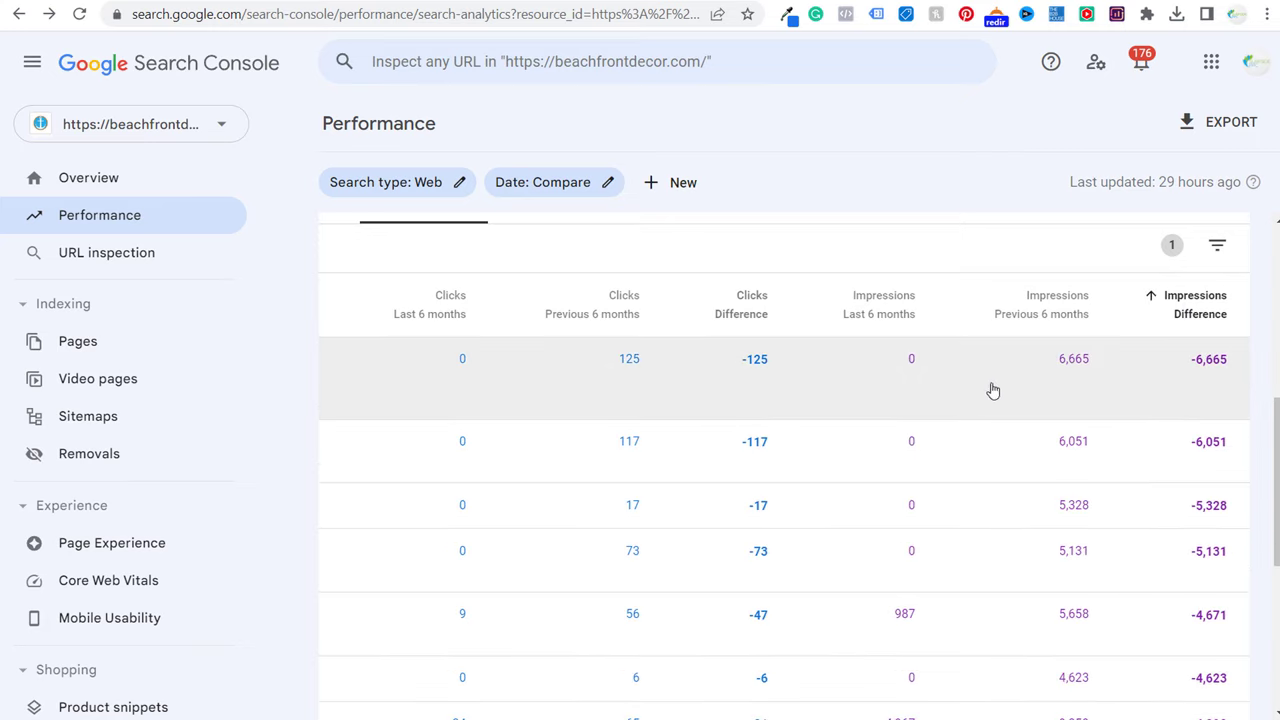
pyautogui.hscroll(-3, 759, 387)
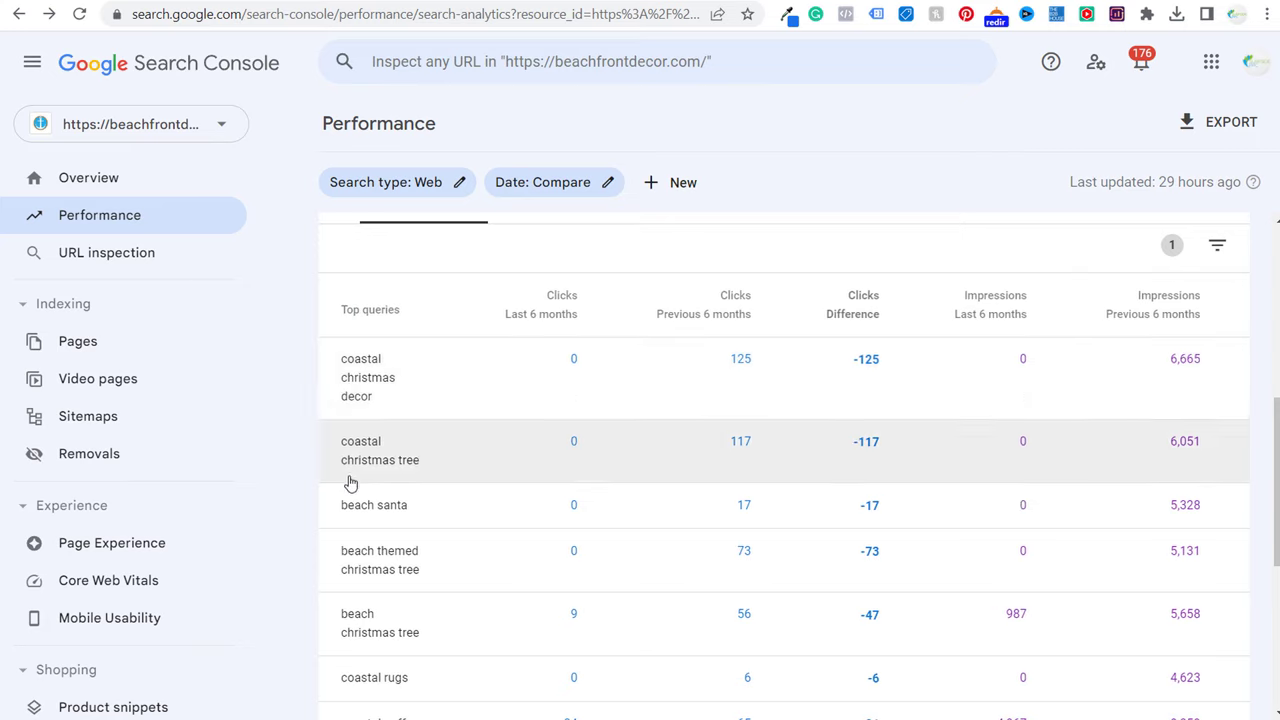
pyautogui.scroll(-1, 511, 440)
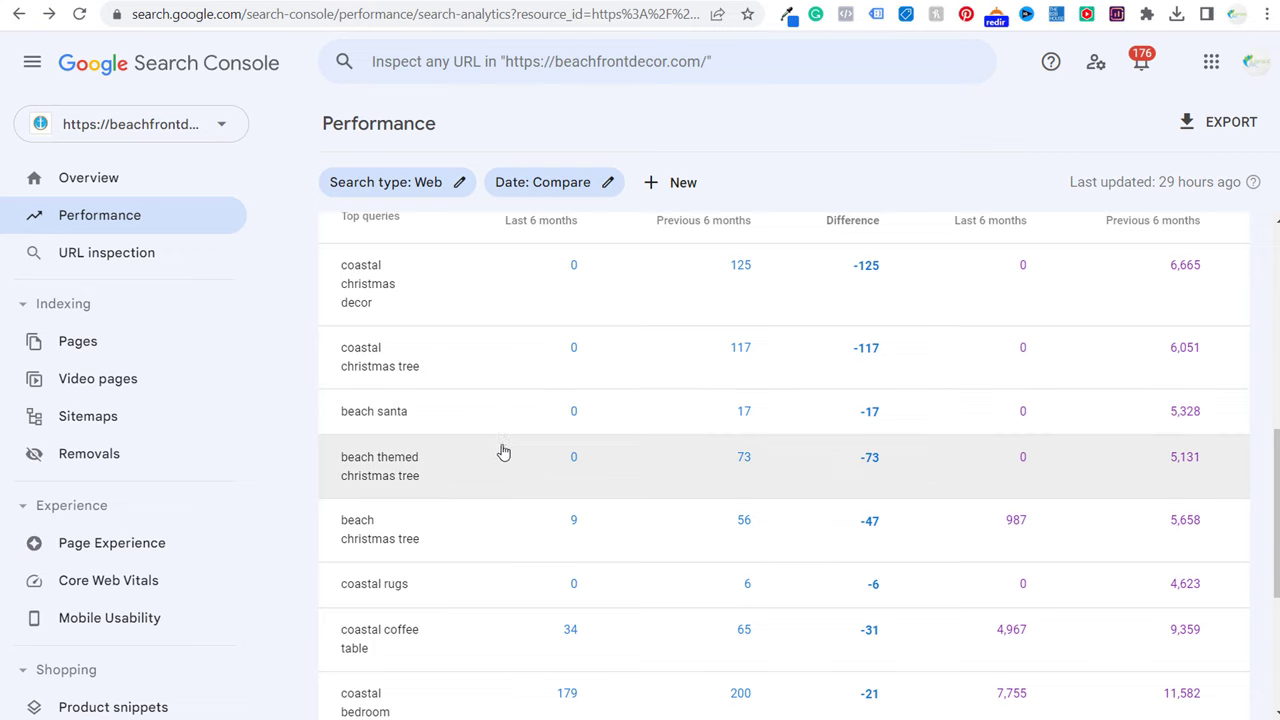
pyautogui.scroll(-1, 500, 450)
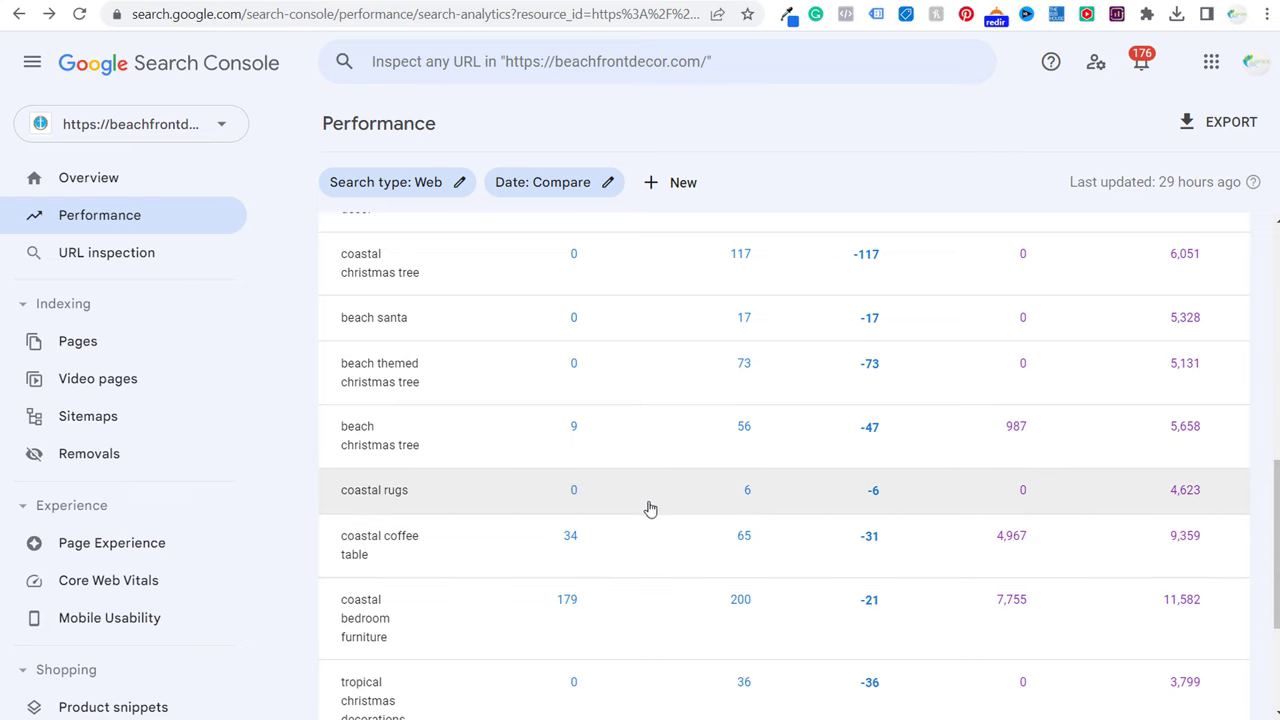
pyautogui.scroll(-1, 408, 550)
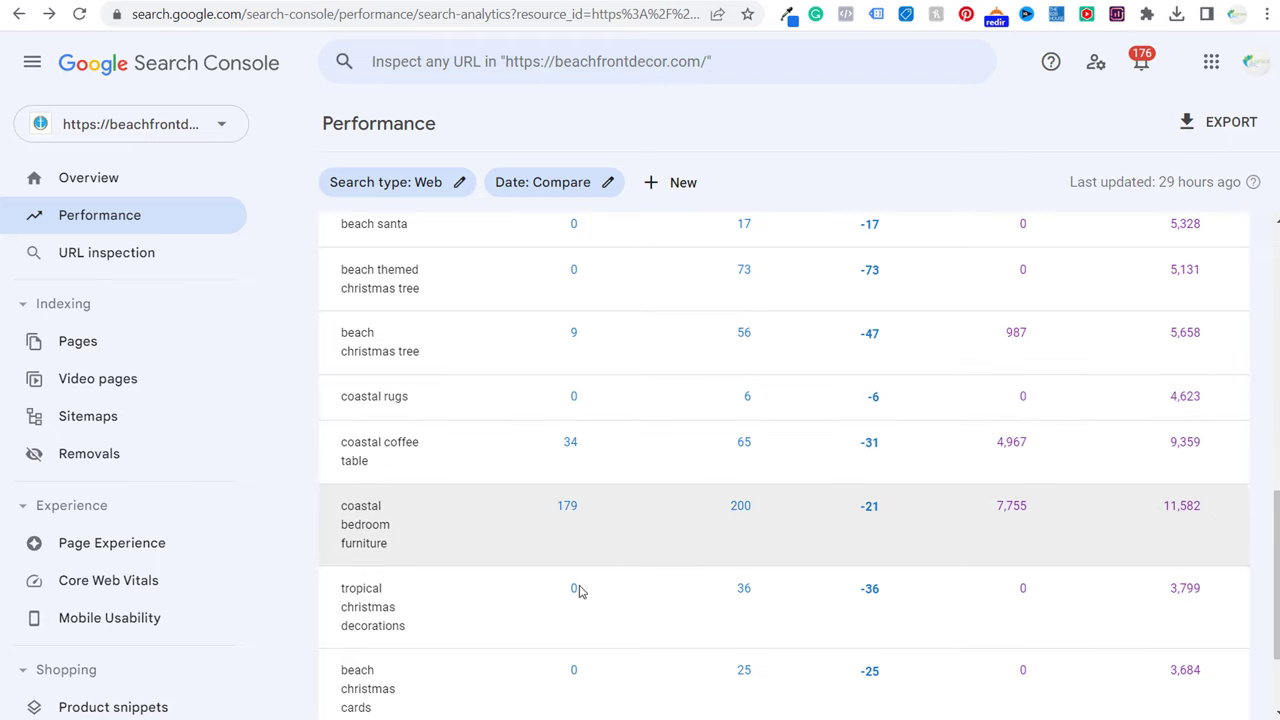
# - Filter the report to the query "coastal bedroom furniture" and list the pages that appear for it
pyautogui.click(362, 537)
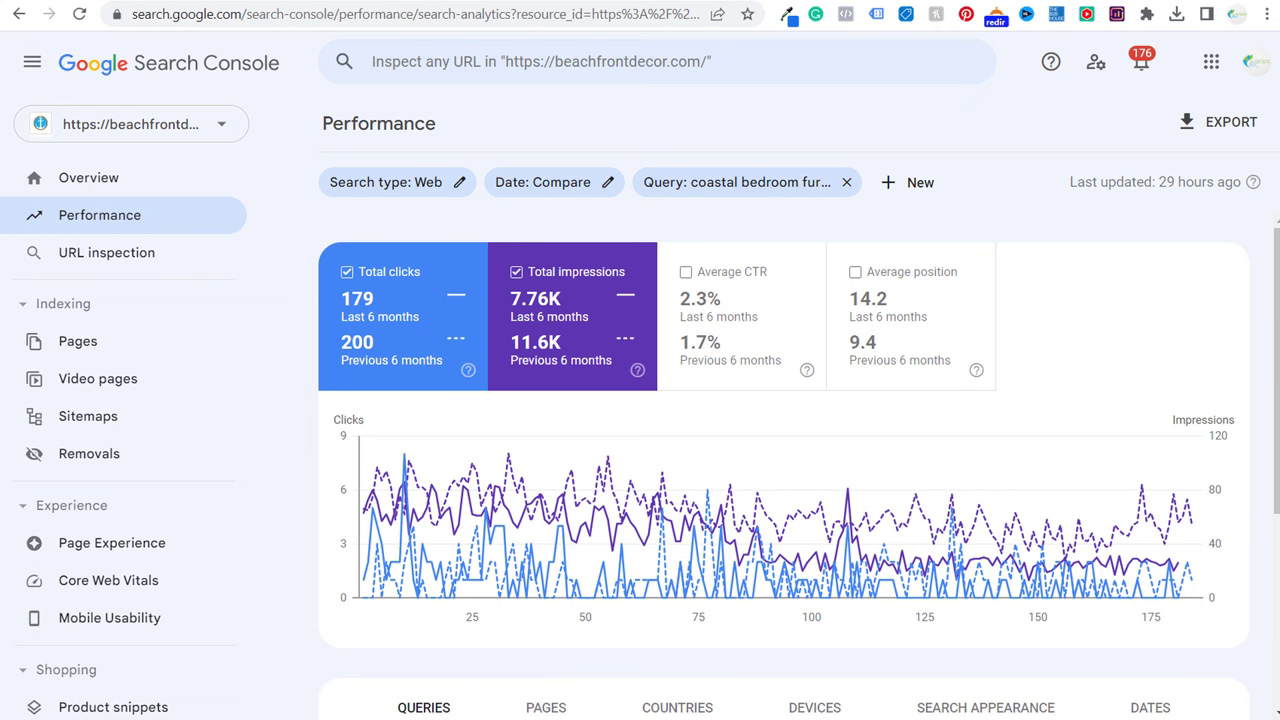
pyautogui.scroll(-3, 914, 386)
pyautogui.click(545, 440)
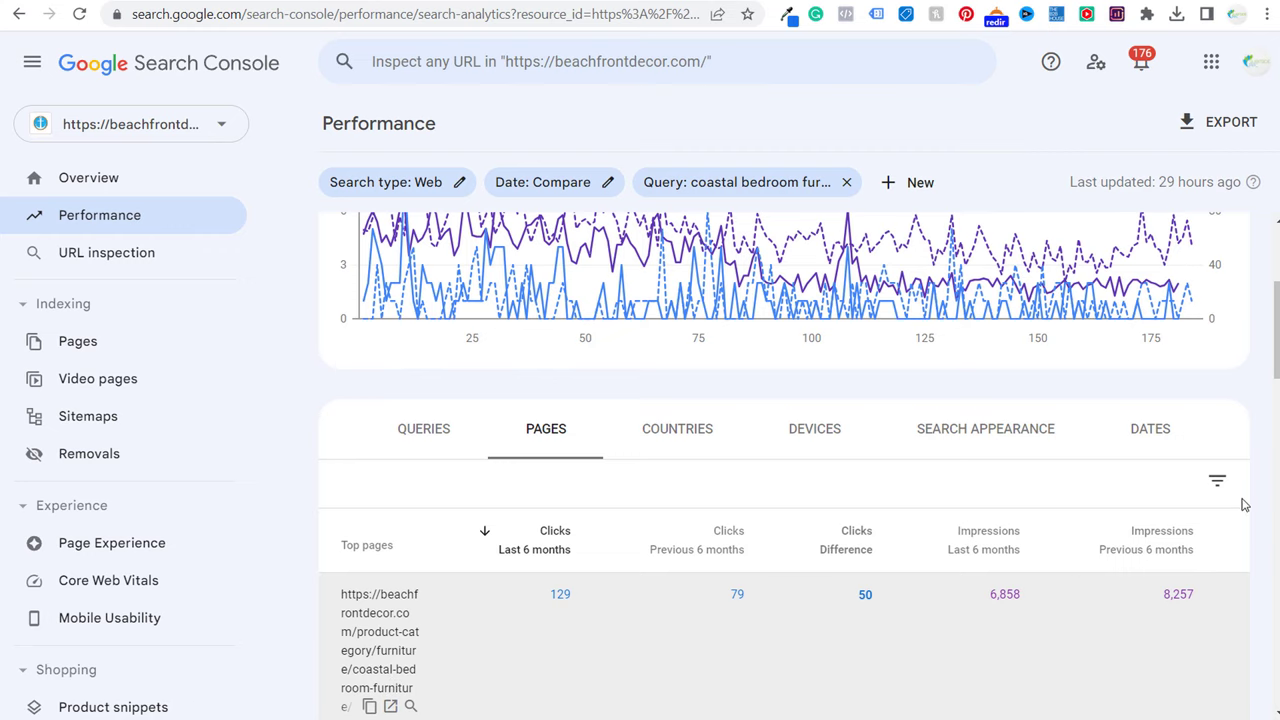
# - Compare the coastal bedroom furniture category page with the beach-coastal-bedroom-furniture page on clicks and impressions across both six-month periods
pyautogui.moveTo(1275, 337); pyautogui.dragTo(1275, 403)
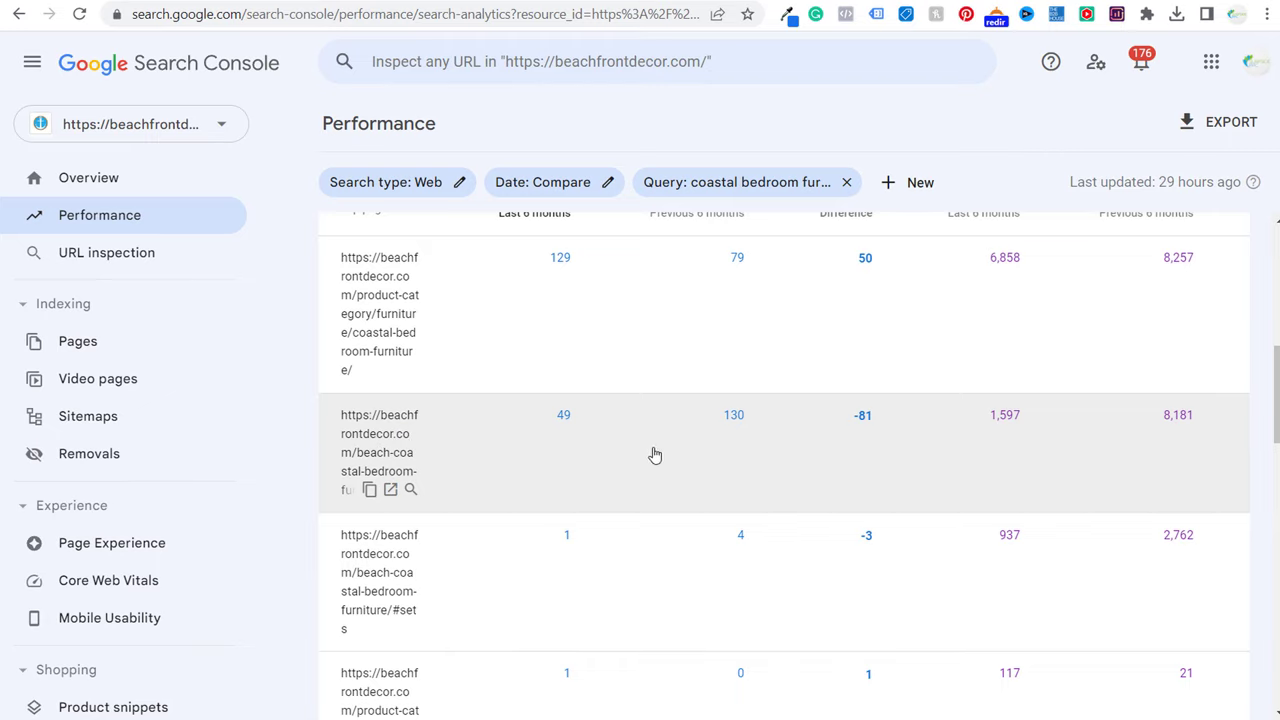
pyautogui.moveTo(1277, 416); pyautogui.dragTo(1277, 400)
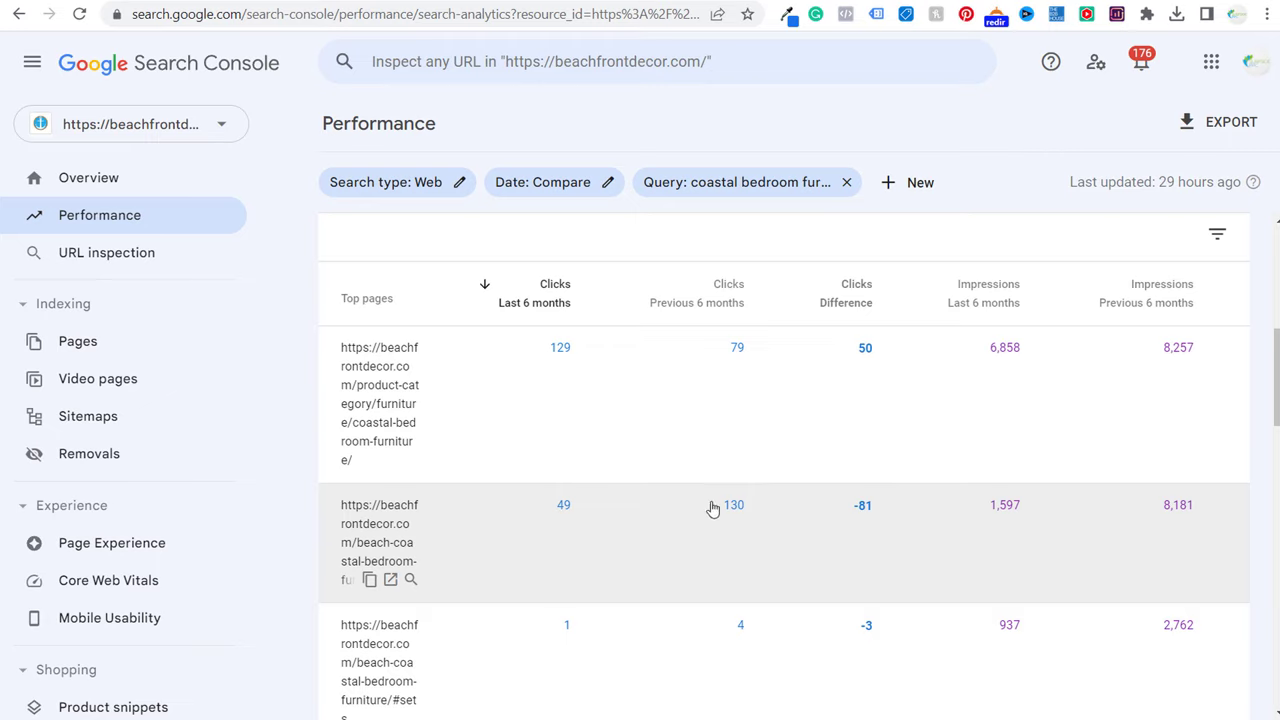
pyautogui.hscroll(2, 862, 413)
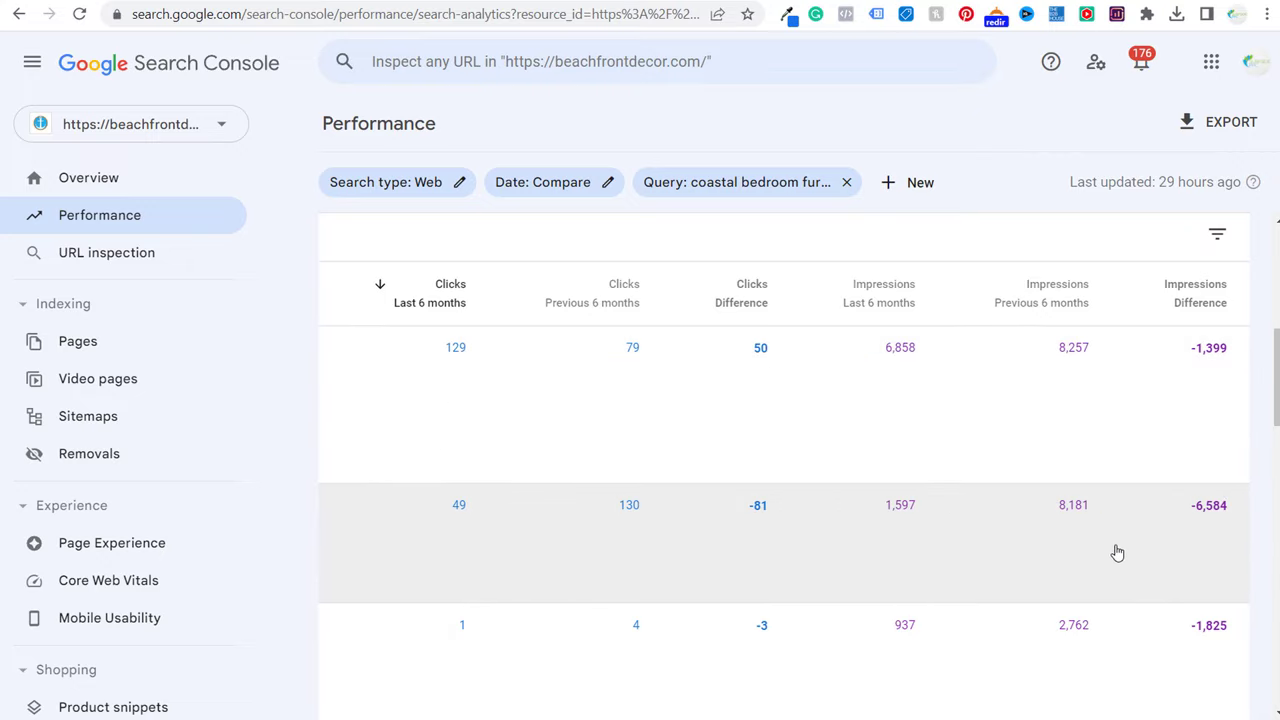
pyautogui.hscroll(-2, 990, 404)
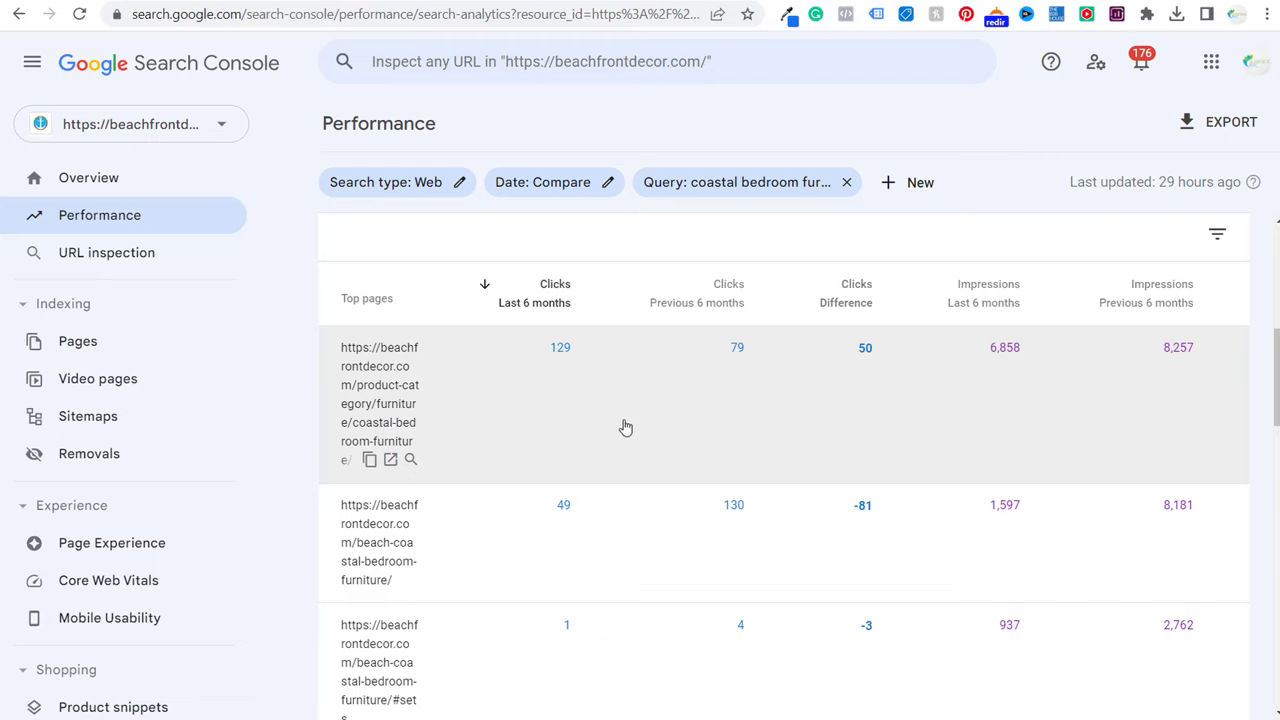
# - Review the "coastal bedroom furniture" query's overall clicks, impressions, CTR, average position and trend chart alongside its page list
pyautogui.scroll(4, 650, 428)
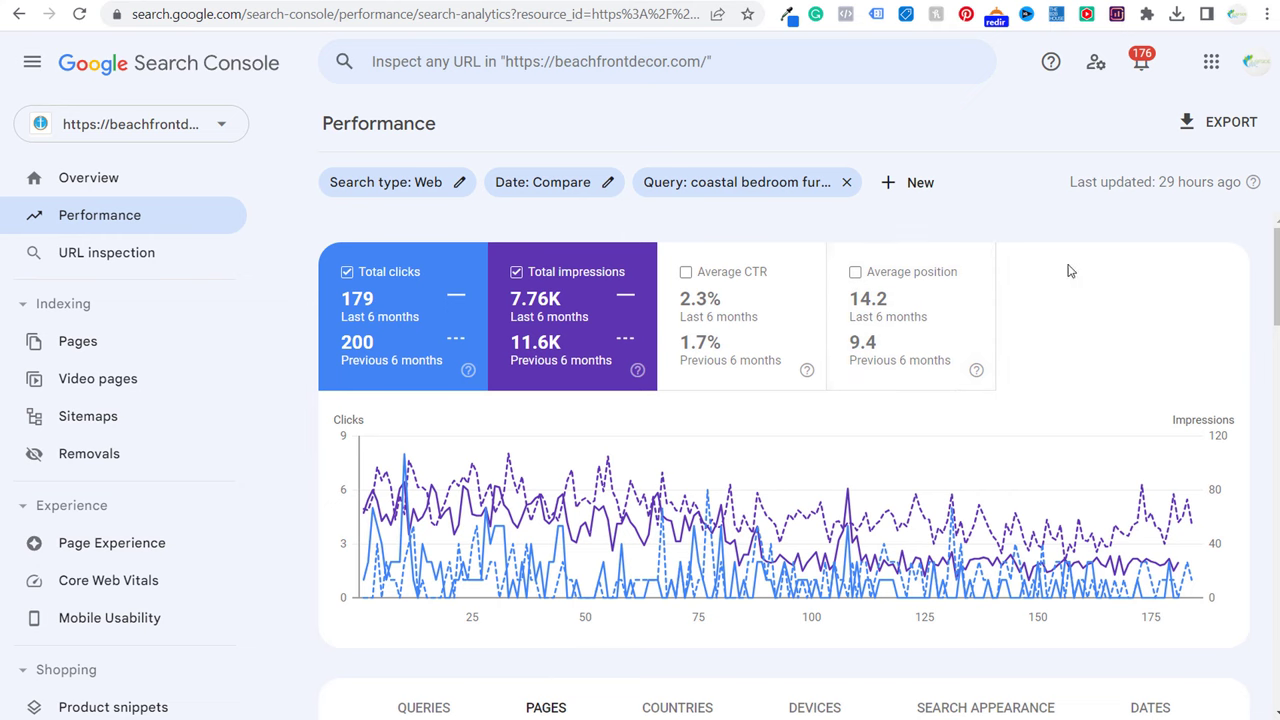
pyautogui.moveTo(1276, 260); pyautogui.dragTo(1276, 330)
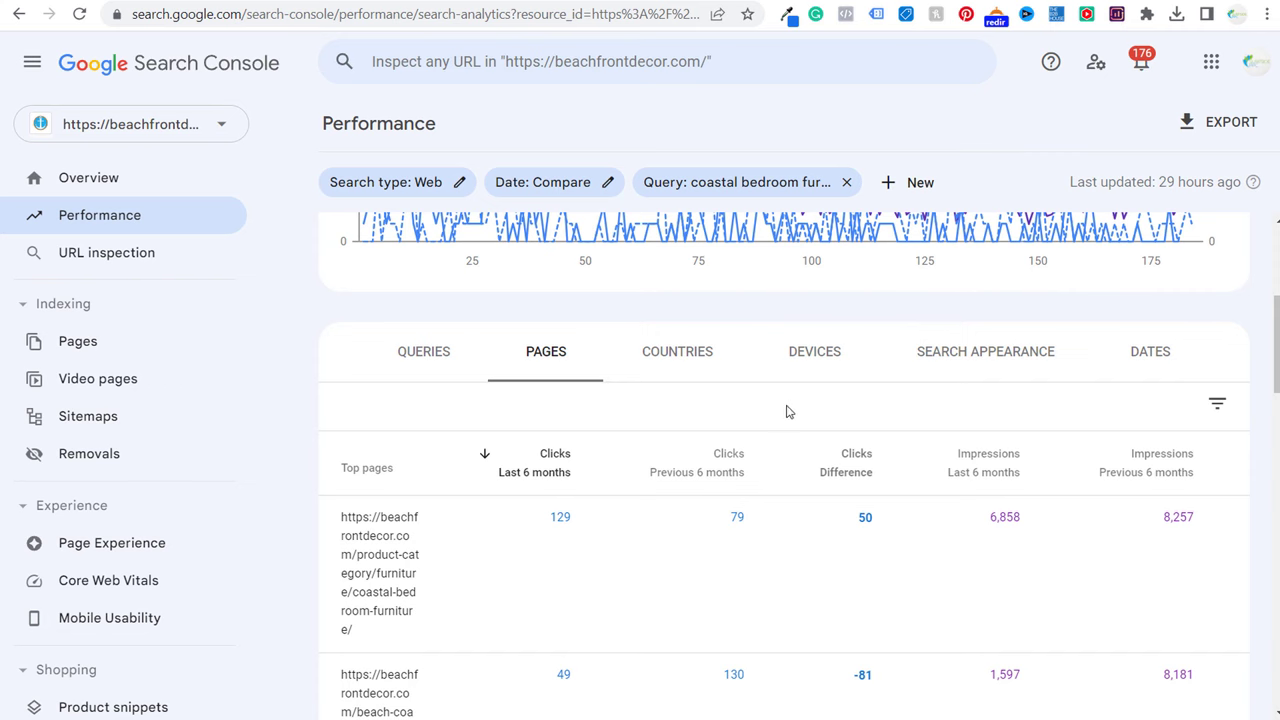
pyautogui.scroll(2, 786, 409)
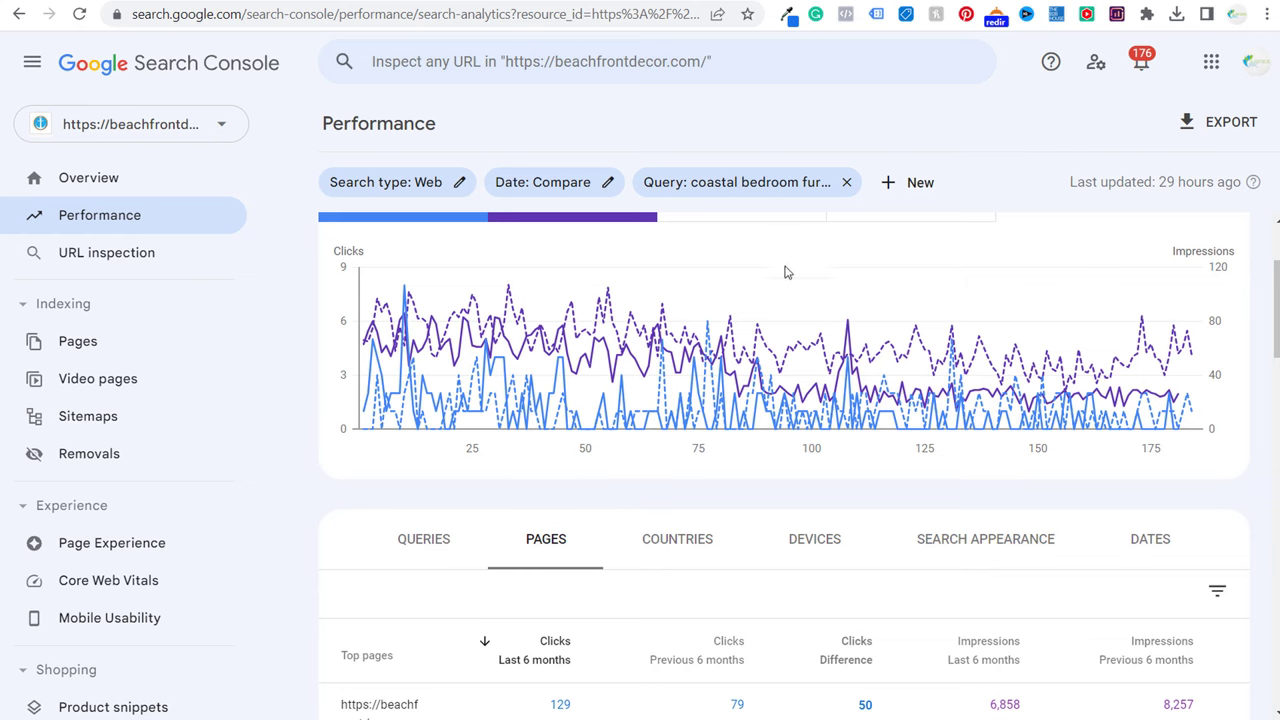
pyautogui.scroll(-2, 785, 272)
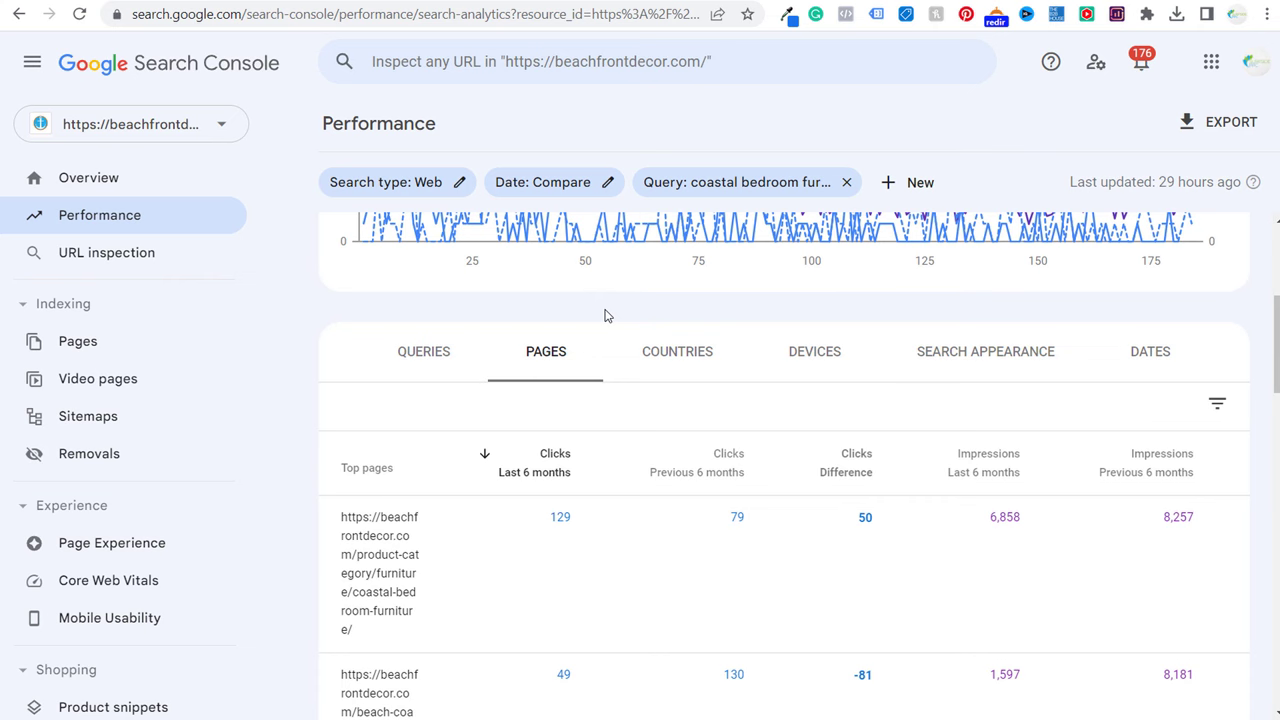
pyautogui.scroll(4, 604, 316)
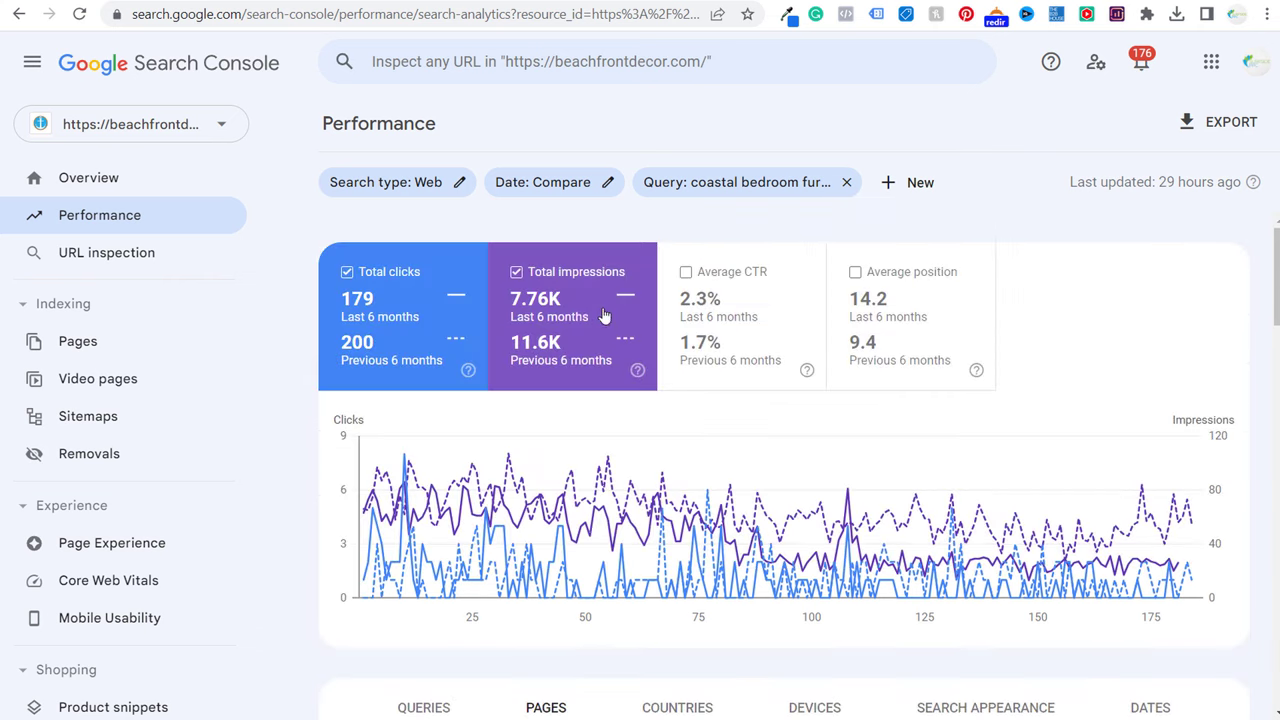